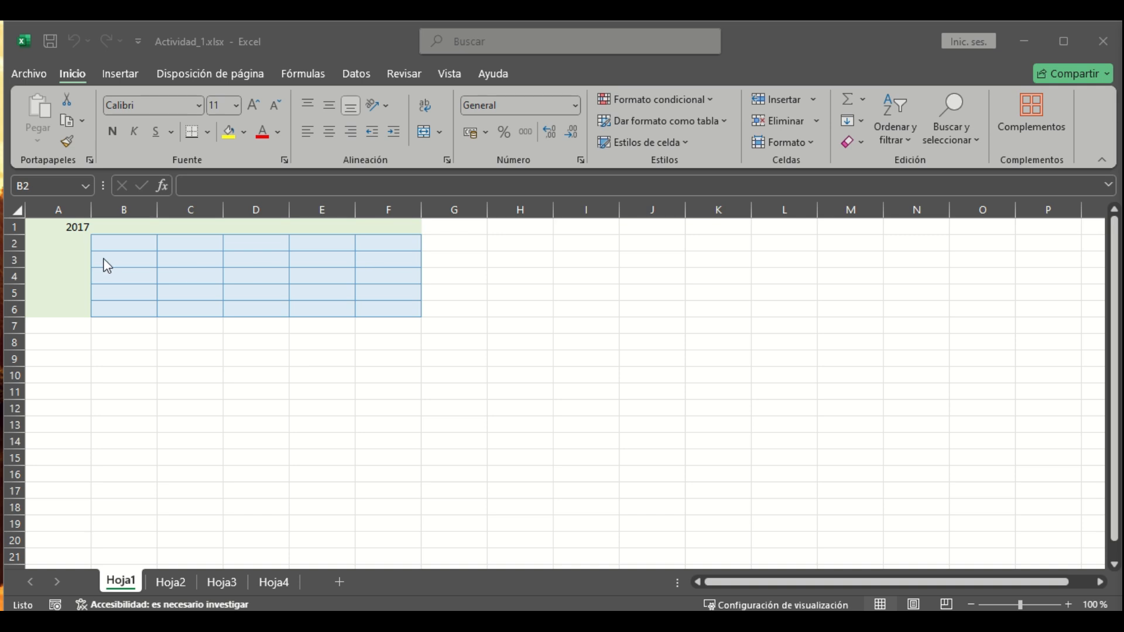
# Enter 2018 in B1 and extend the yearly series from A1:B1 across to 2022 in F1.
pyautogui.click(105, 222)
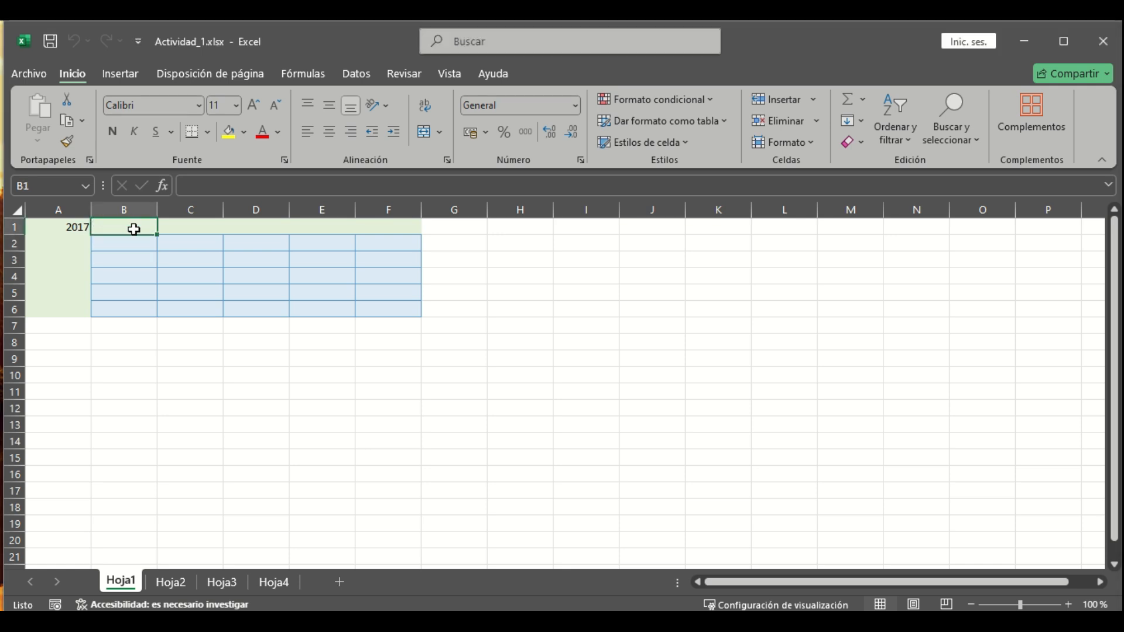
pyautogui.write('2018')
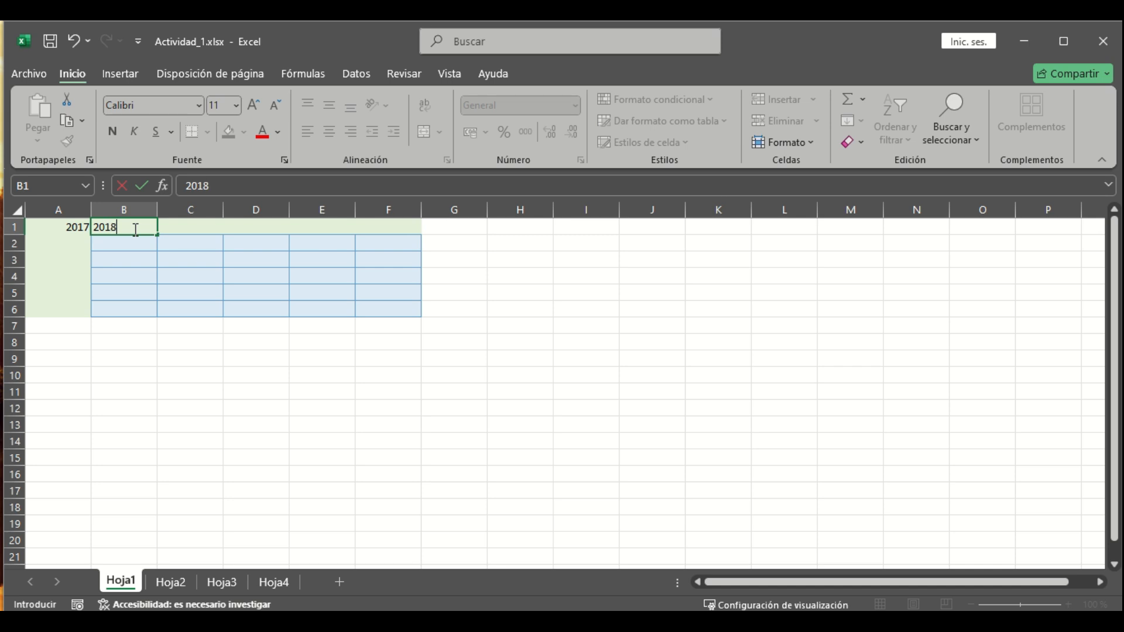
pyautogui.moveTo(68, 228); pyautogui.dragTo(408, 233)
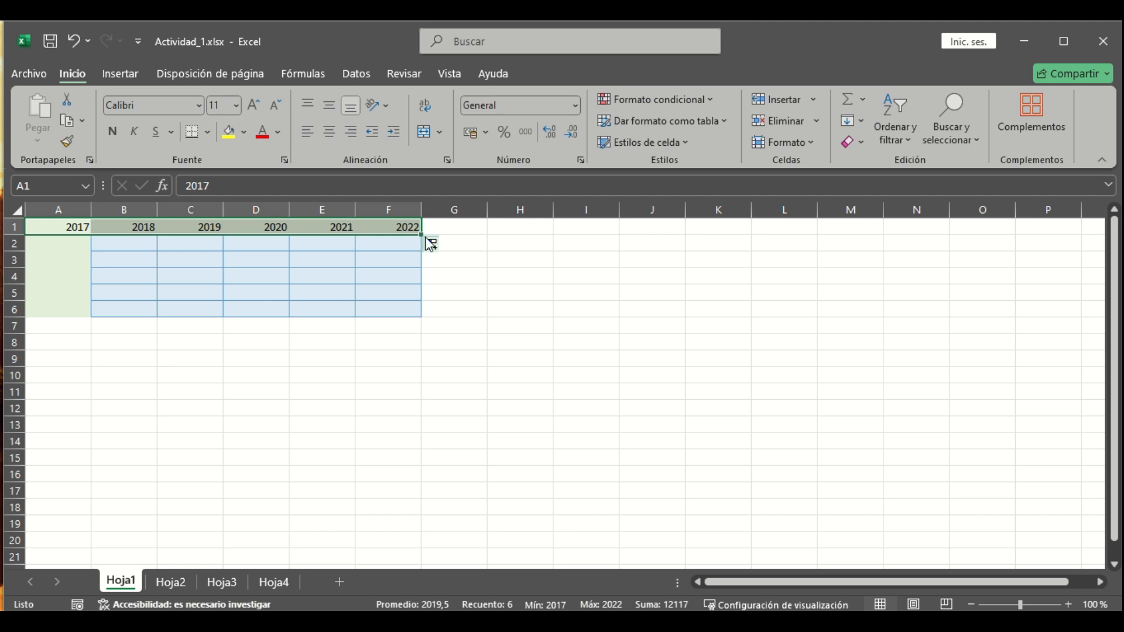
# Try to fill the years down column A to A6 from cell A1 alone.
pyautogui.click(75, 243)
pyautogui.click(76, 226)
pyautogui.moveTo(91, 234); pyautogui.dragTo(88, 315)
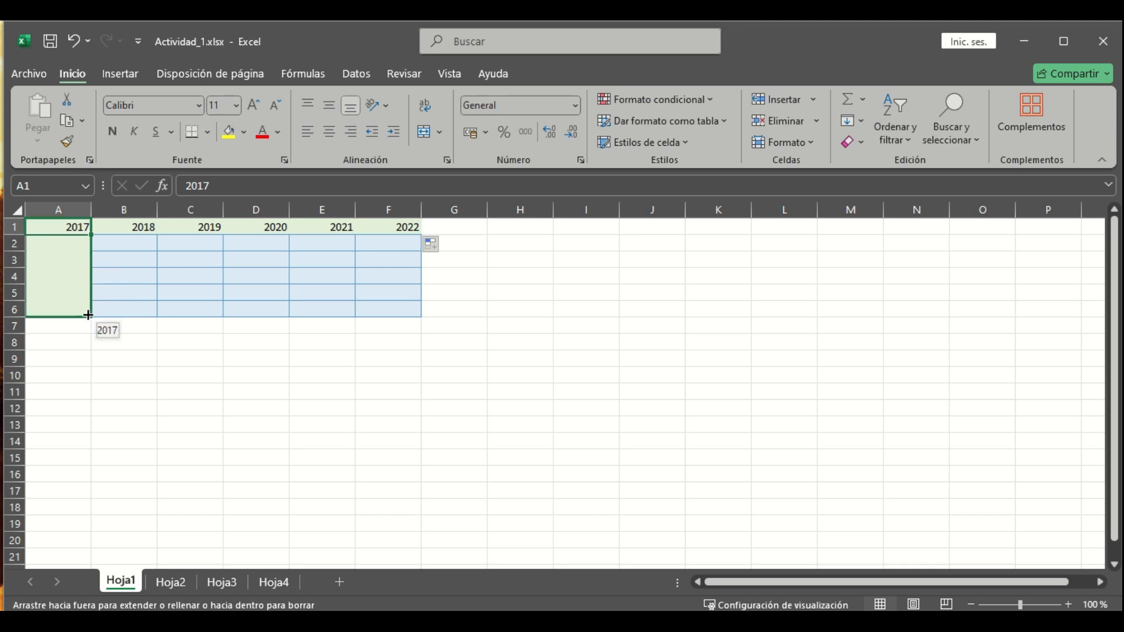
pyautogui.moveTo(88, 315); pyautogui.dragTo(88, 316)
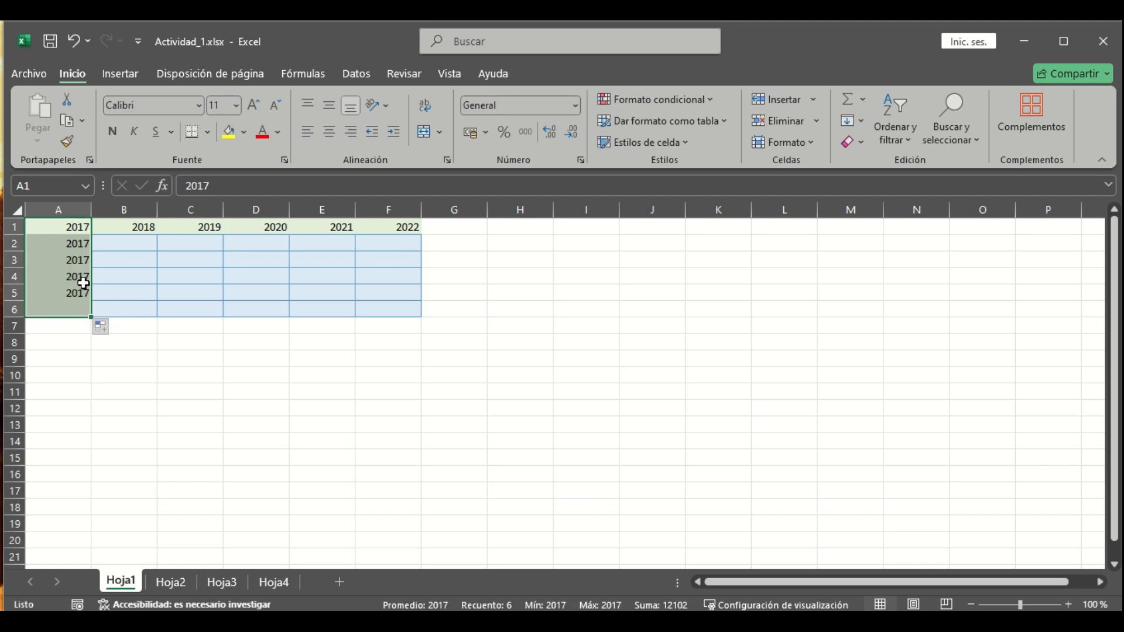
# Set A2 to 2018 and extend the yearly series from A1:A2 down to 2022 in A6.
pyautogui.click(72, 251)
pyautogui.press('F2')
pyautogui.press('BackSpace')
pyautogui.write('8')
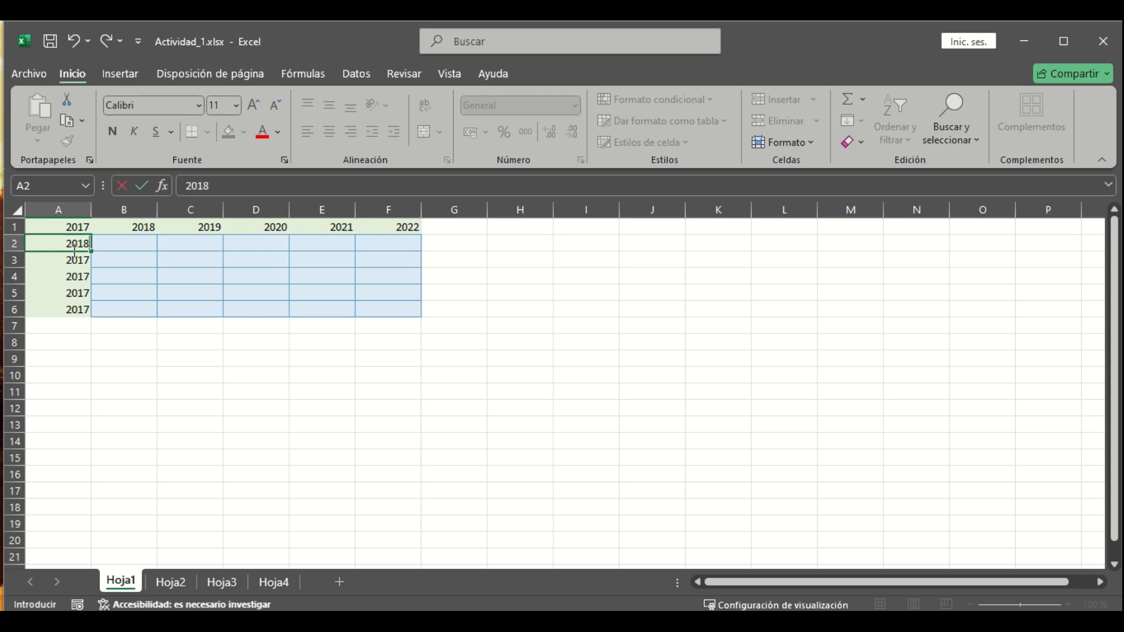
pyautogui.moveTo(62, 227); pyautogui.dragTo(92, 317)
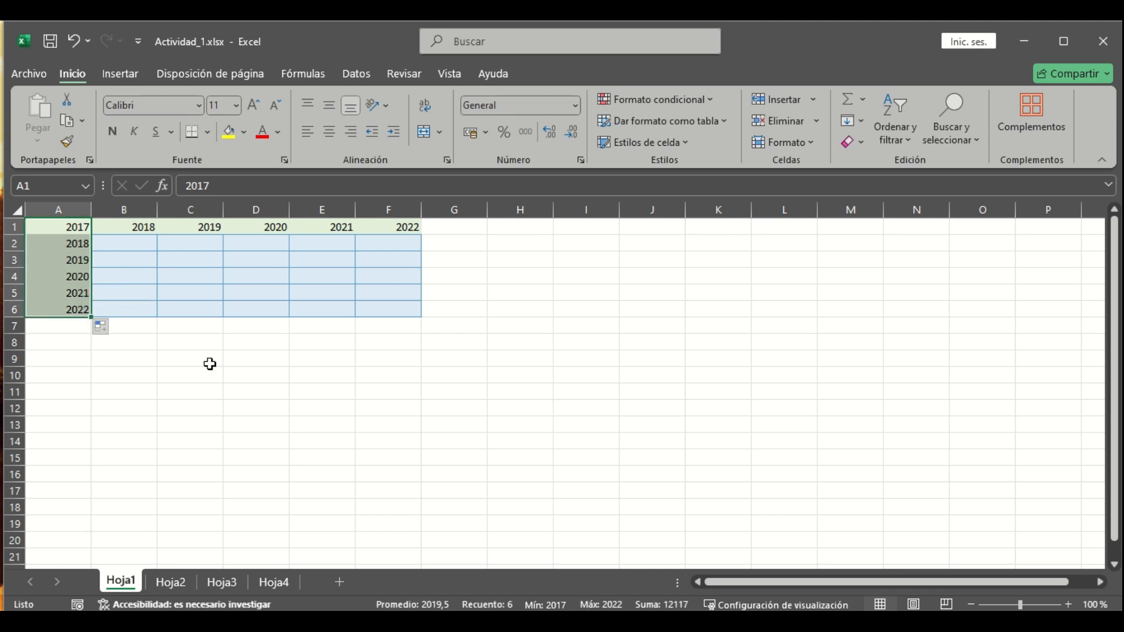
# Rename the sheet Hoja1 as "Fijar Columna".
pyautogui.doubleClick(123, 582)
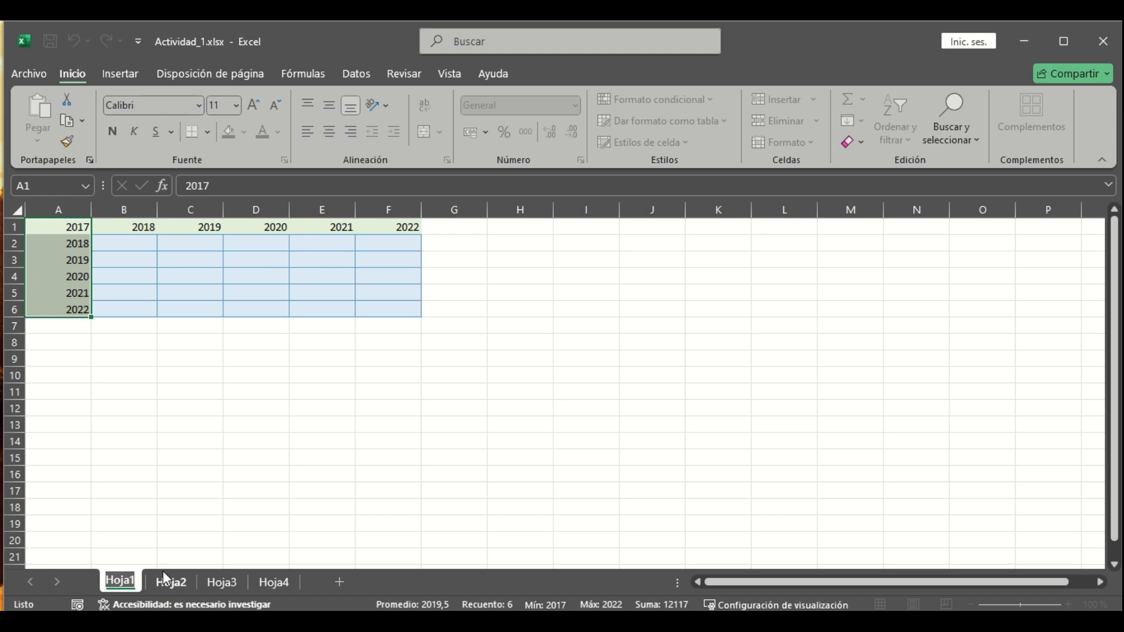
pyautogui.write('Fijar')
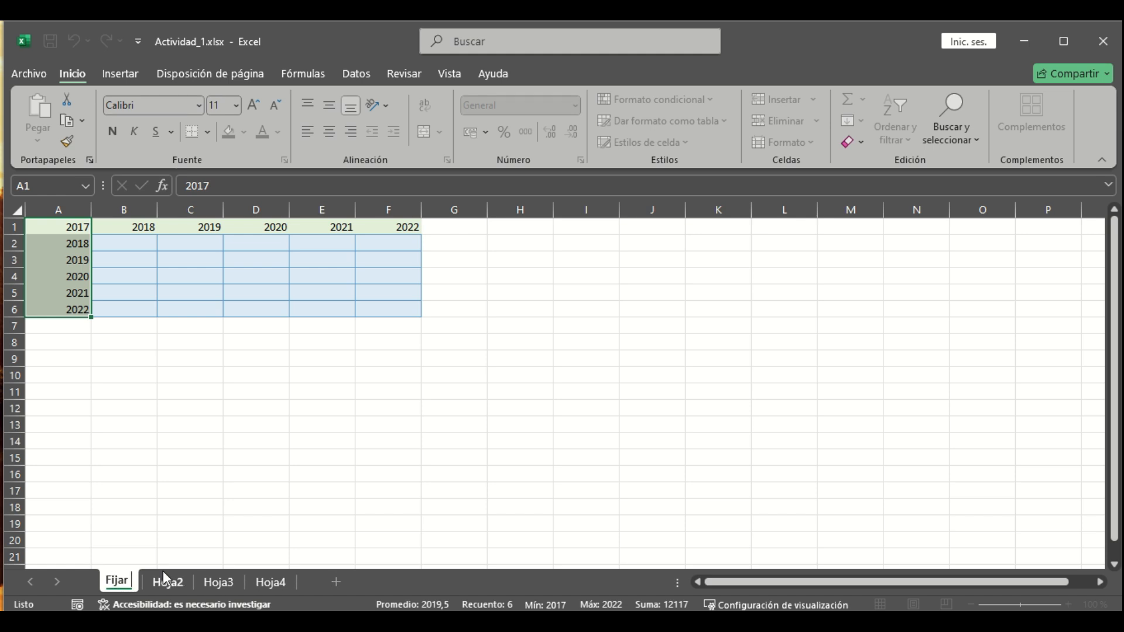
pyautogui.write(' Columna')
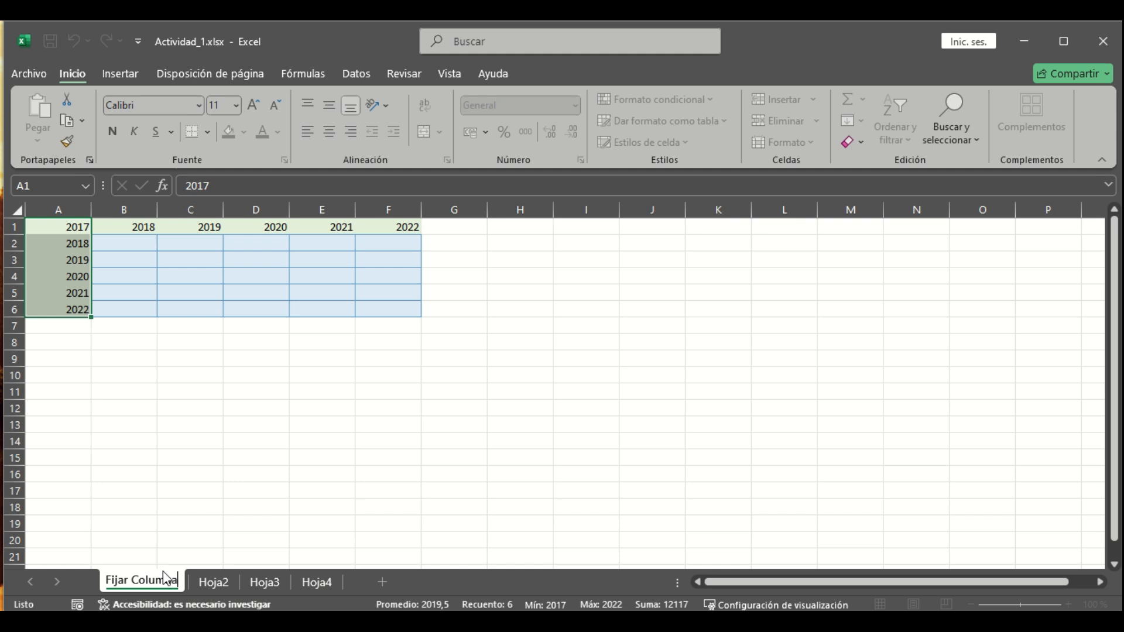
pyautogui.press('Return')
# Enter the formula =A1 in cell B2.
pyautogui.click(130, 243)
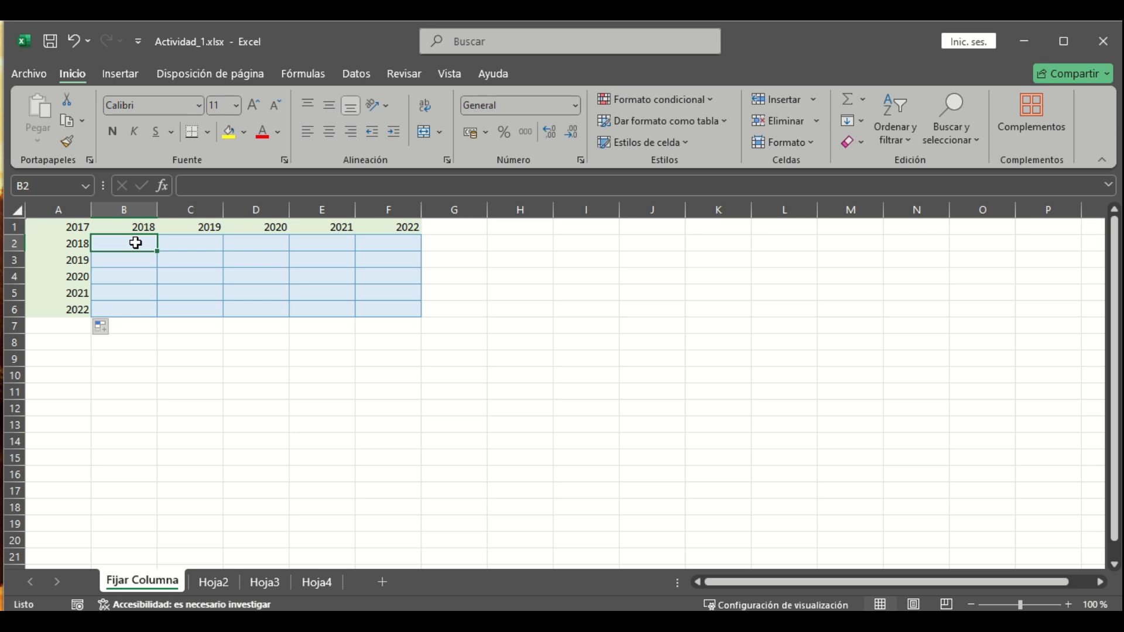
pyautogui.write('+')
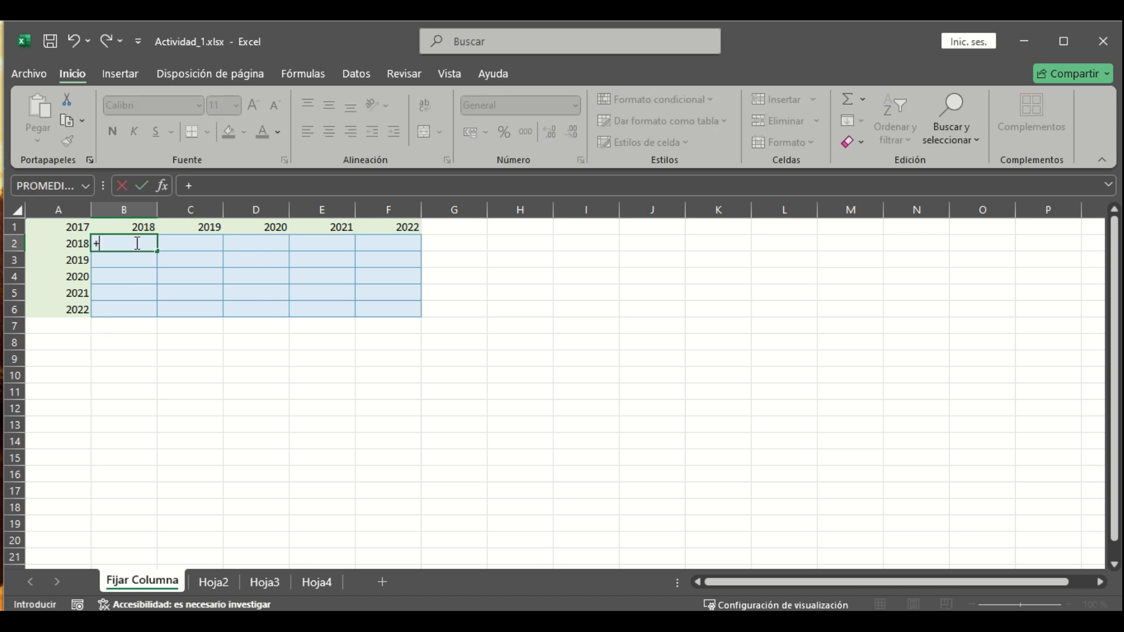
pyautogui.press('Escape')
pyautogui.write('=')
pyautogui.click(61, 224)
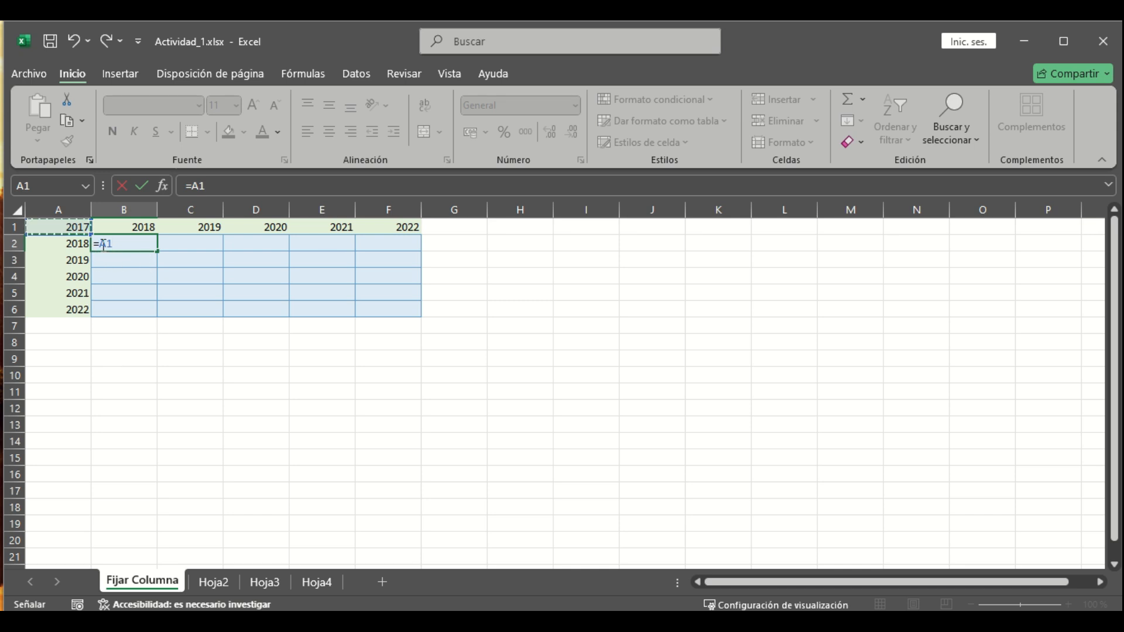
pyautogui.press('Return')
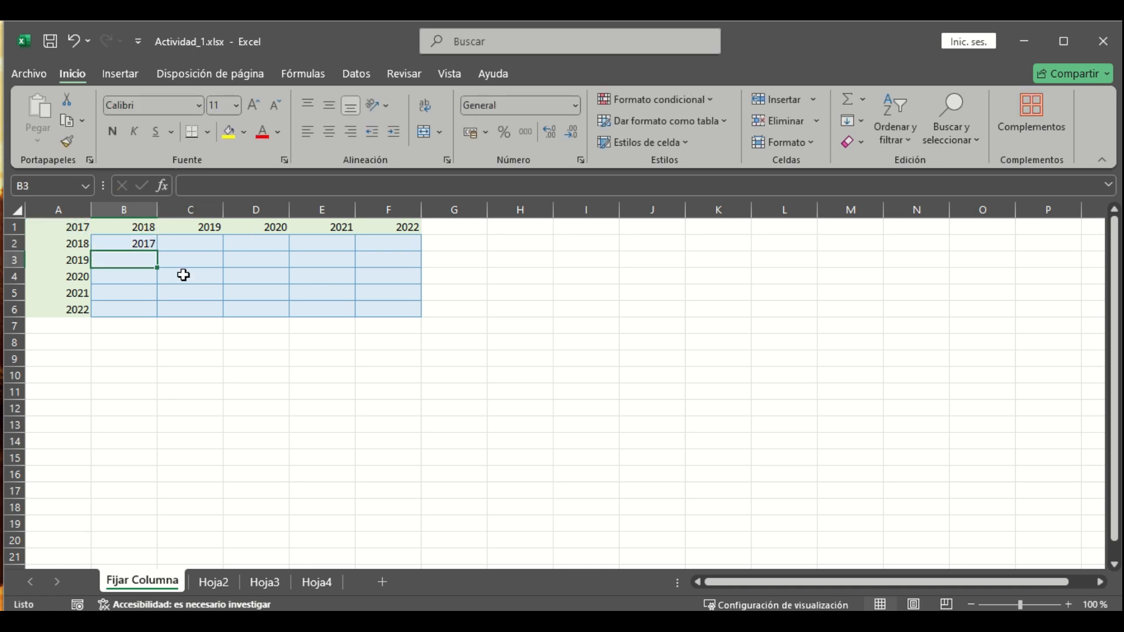
# Fix the column in B2's formula as =$A1 and copy it over the range B2:F6.
pyautogui.doubleClick(137, 243)
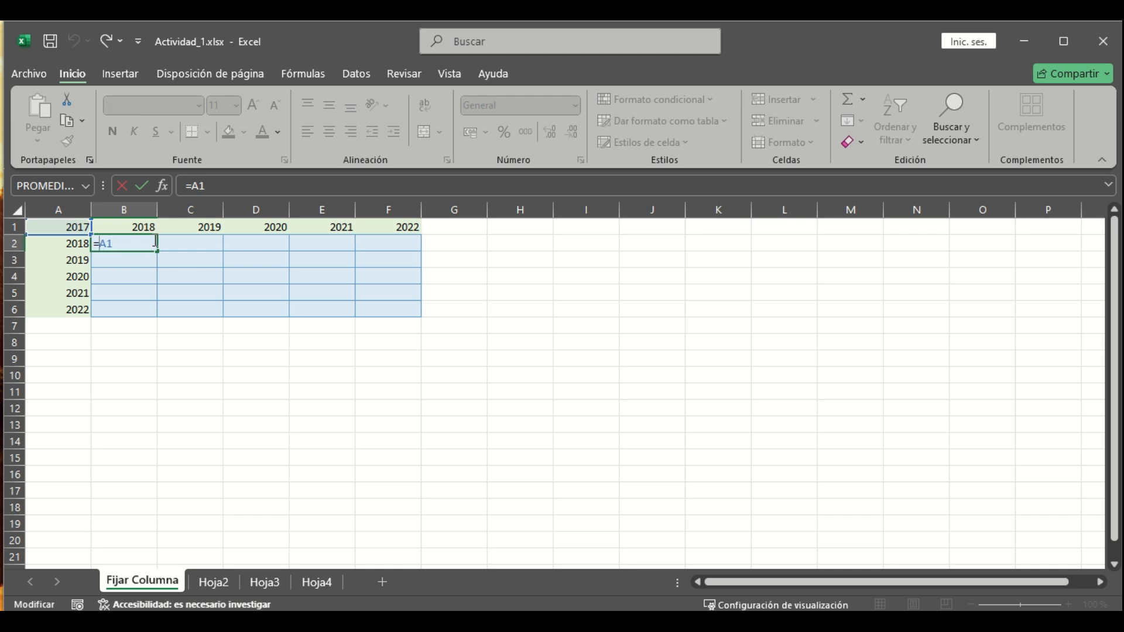
pyautogui.write('$')
pyautogui.press('Return')
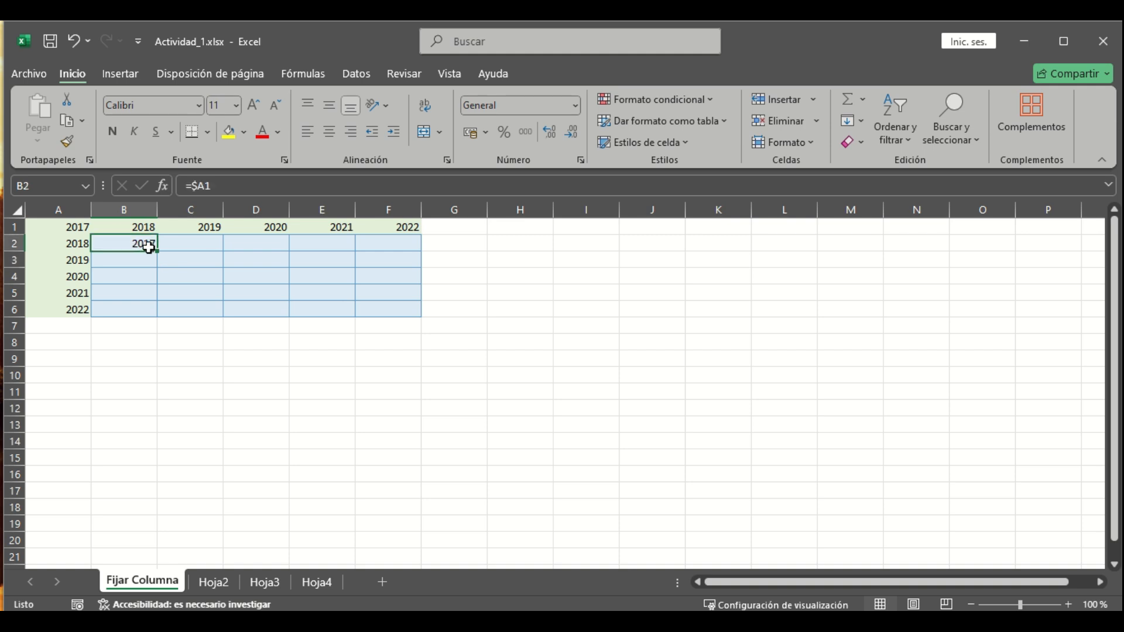
pyautogui.moveTo(157, 252); pyautogui.dragTo(416, 314)
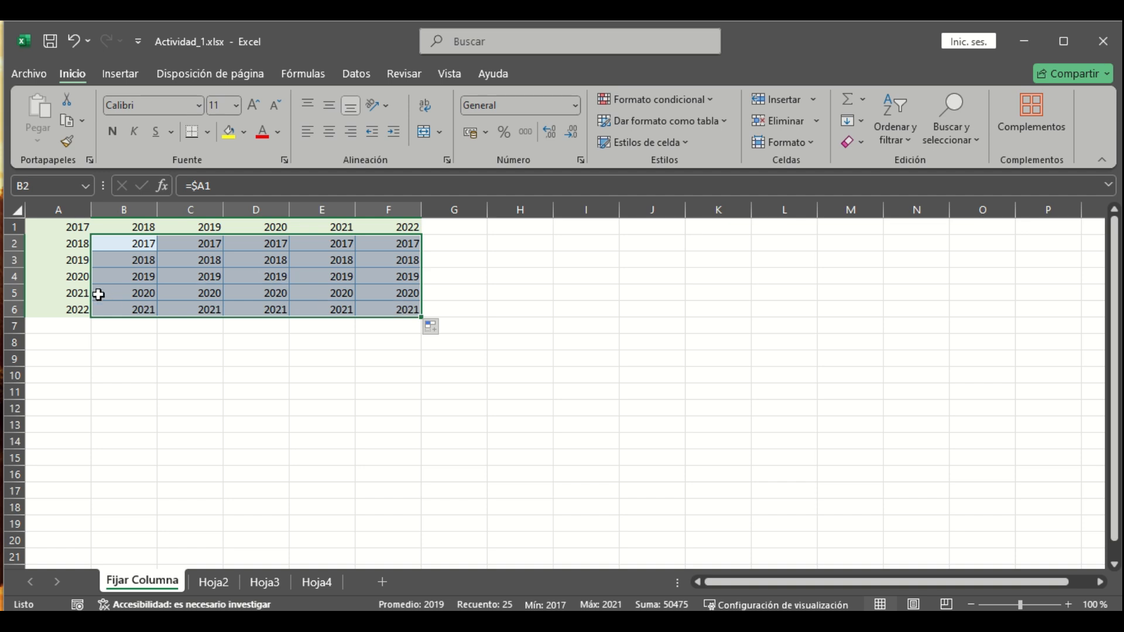
# Examine the copied formulas in B2, C2, D2, F2, B3, E4 and F6 to see how the fixed column reference behaves.
pyautogui.doubleClick(134, 243)
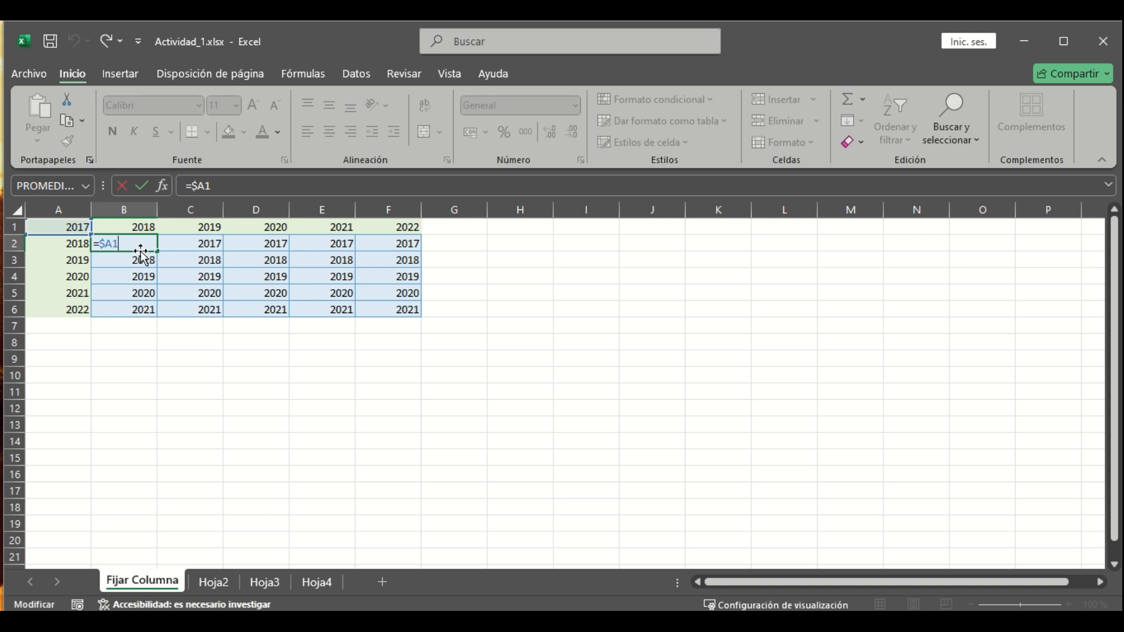
pyautogui.press('Return')
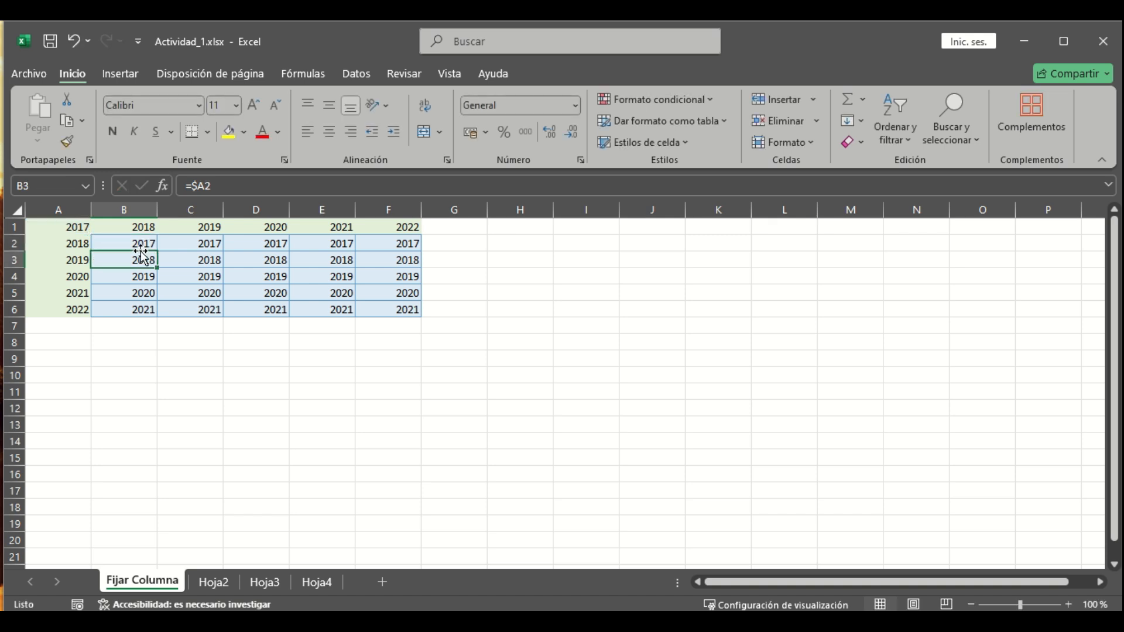
pyautogui.doubleClick(200, 243)
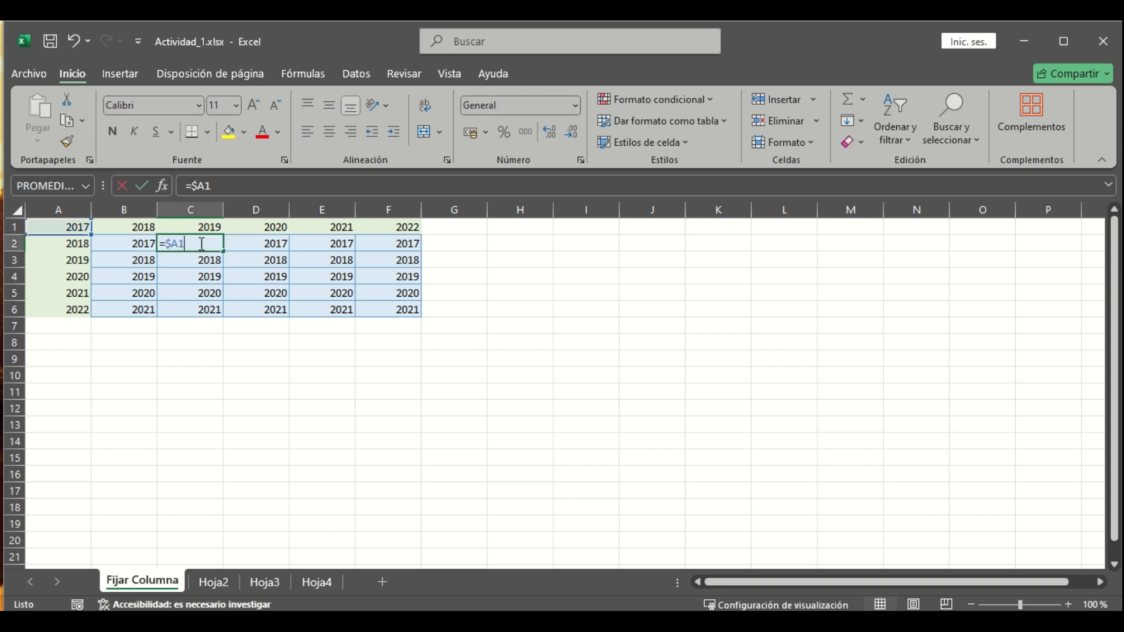
pyautogui.doubleClick(172, 242)
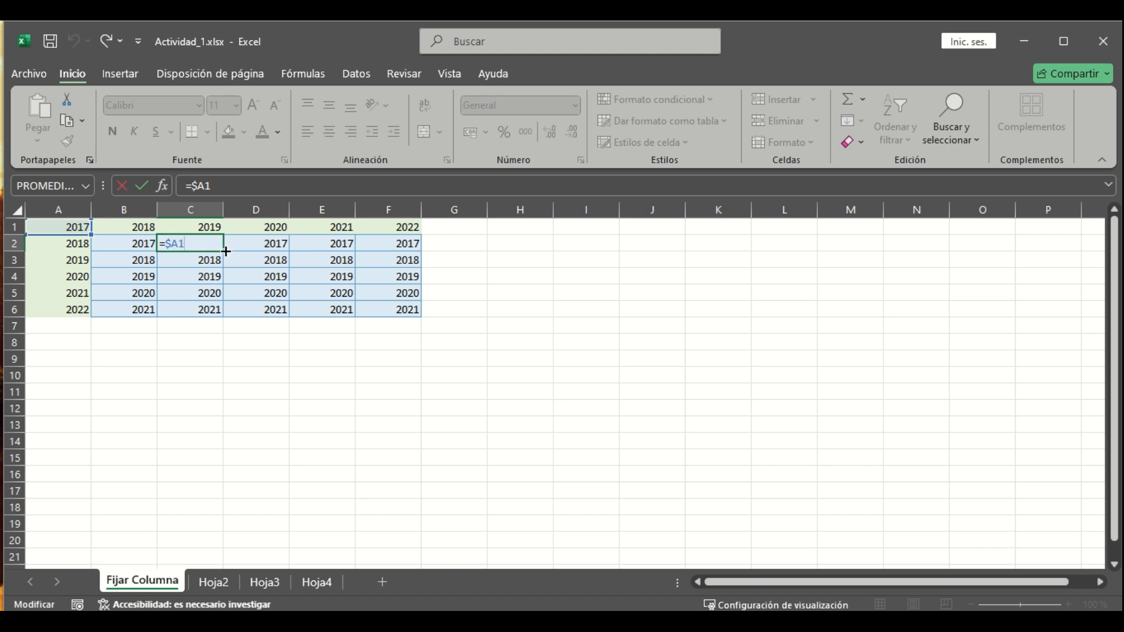
pyautogui.press('Return')
pyautogui.doubleClick(261, 246)
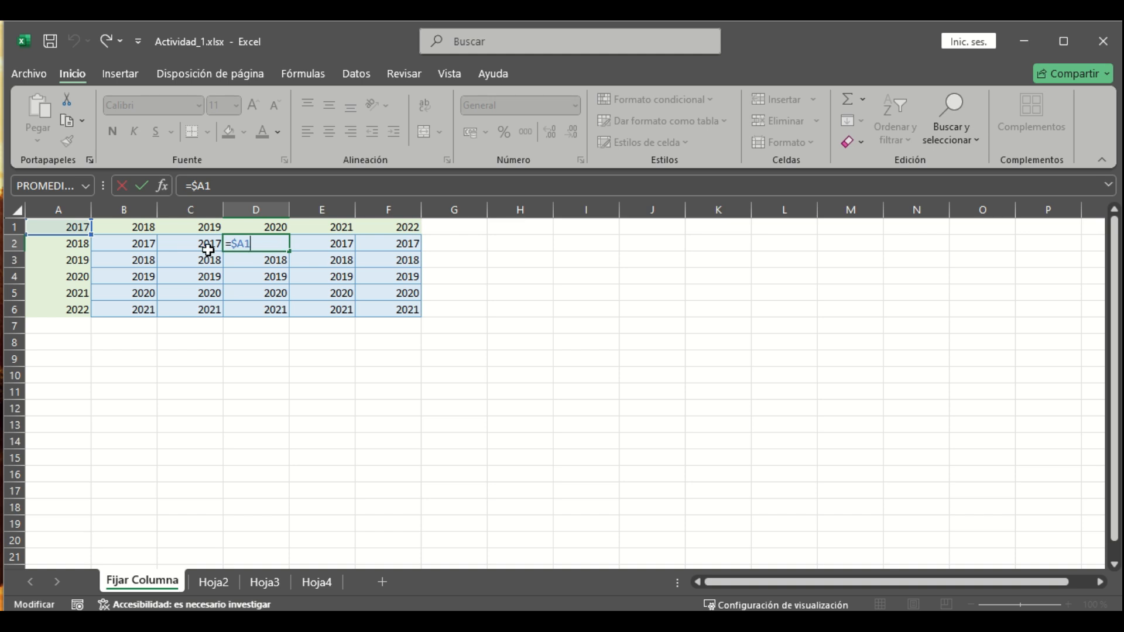
pyautogui.doubleClick(410, 244)
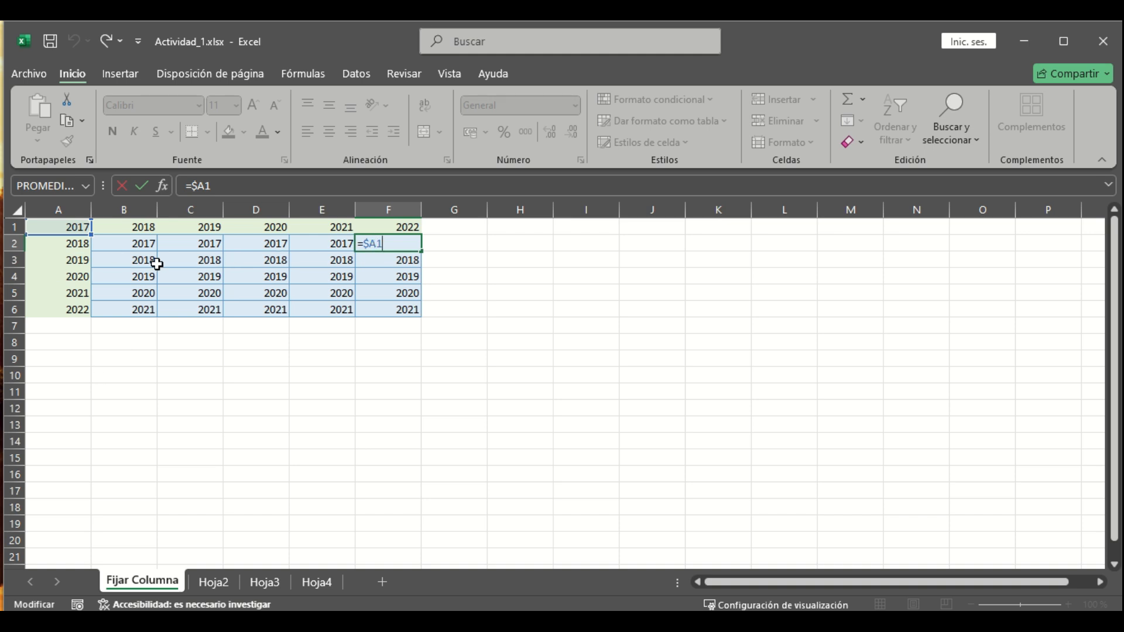
pyautogui.doubleClick(136, 258)
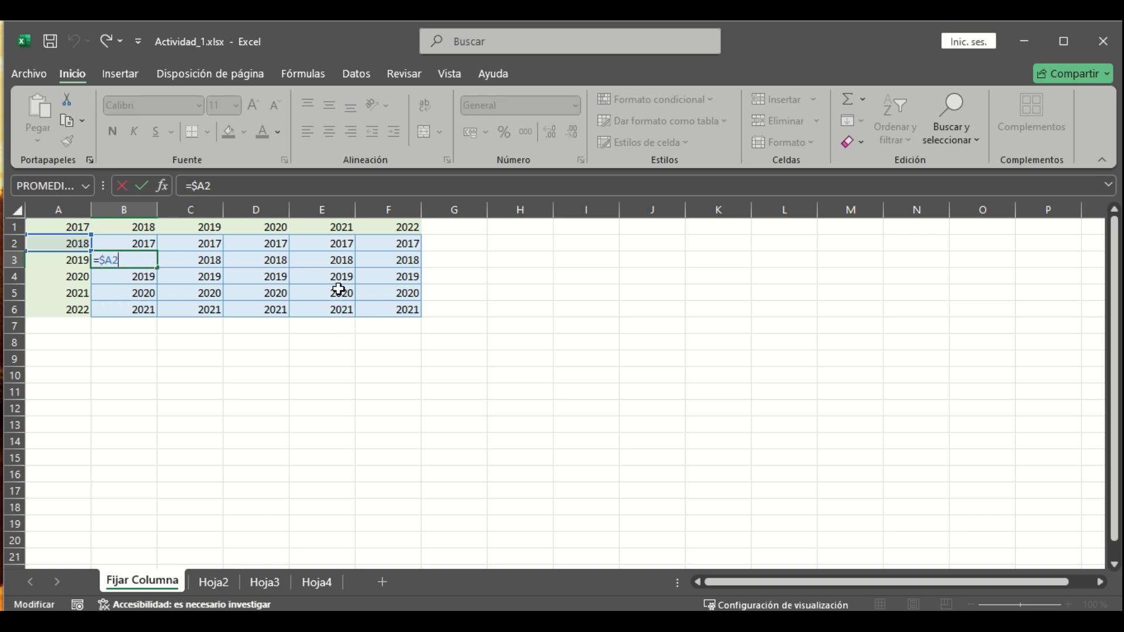
pyautogui.hotkey('ctrl', 'Return')
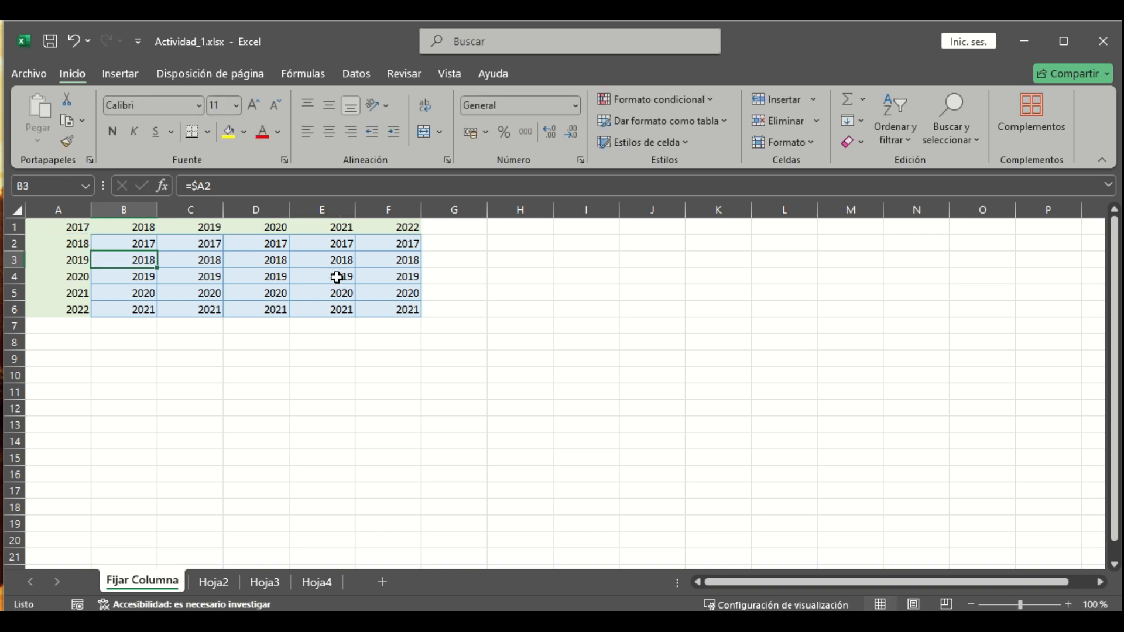
pyautogui.doubleClick(337, 277)
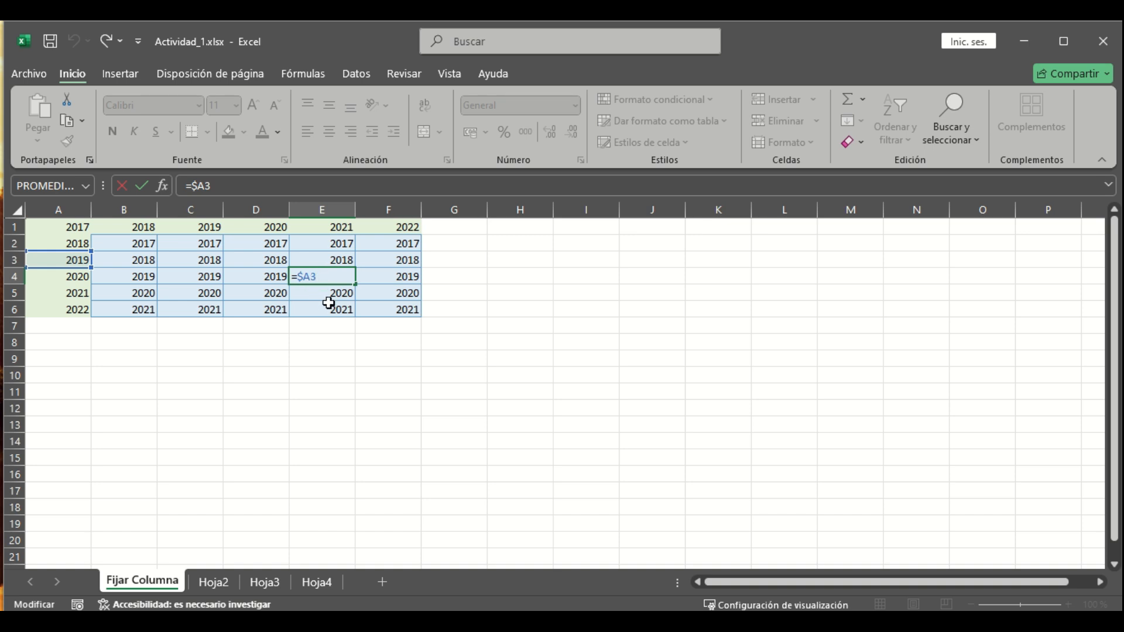
pyautogui.doubleClick(394, 310)
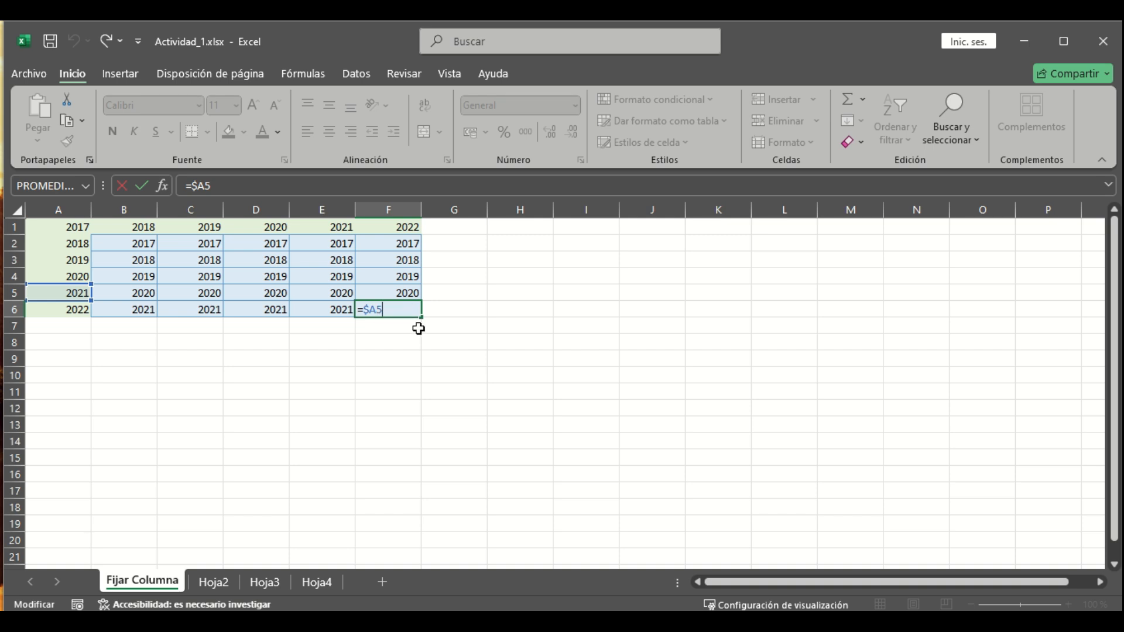
pyautogui.press('Return')
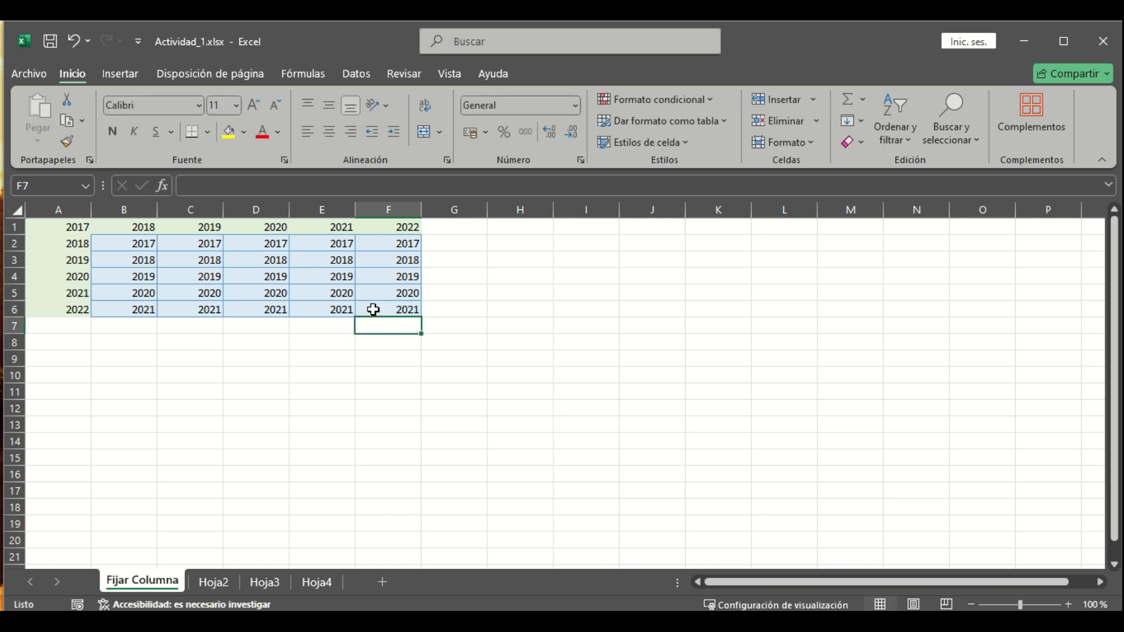
# Rename the sheet Hoja2 as "Fijar Fila".
pyautogui.click(216, 584)
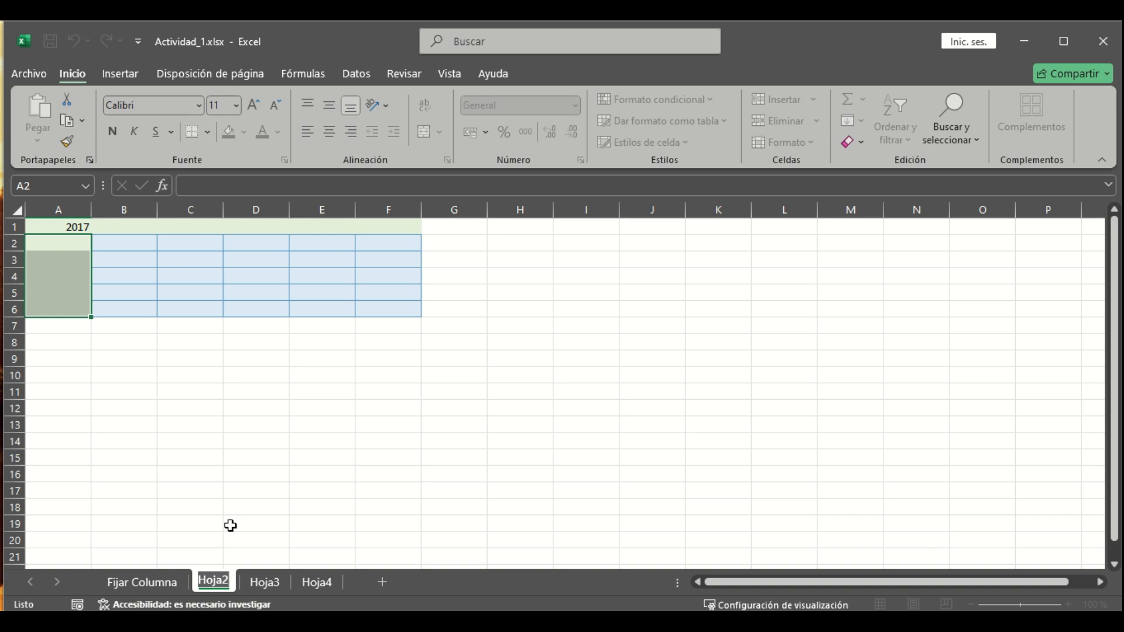
pyautogui.write('Fijar')
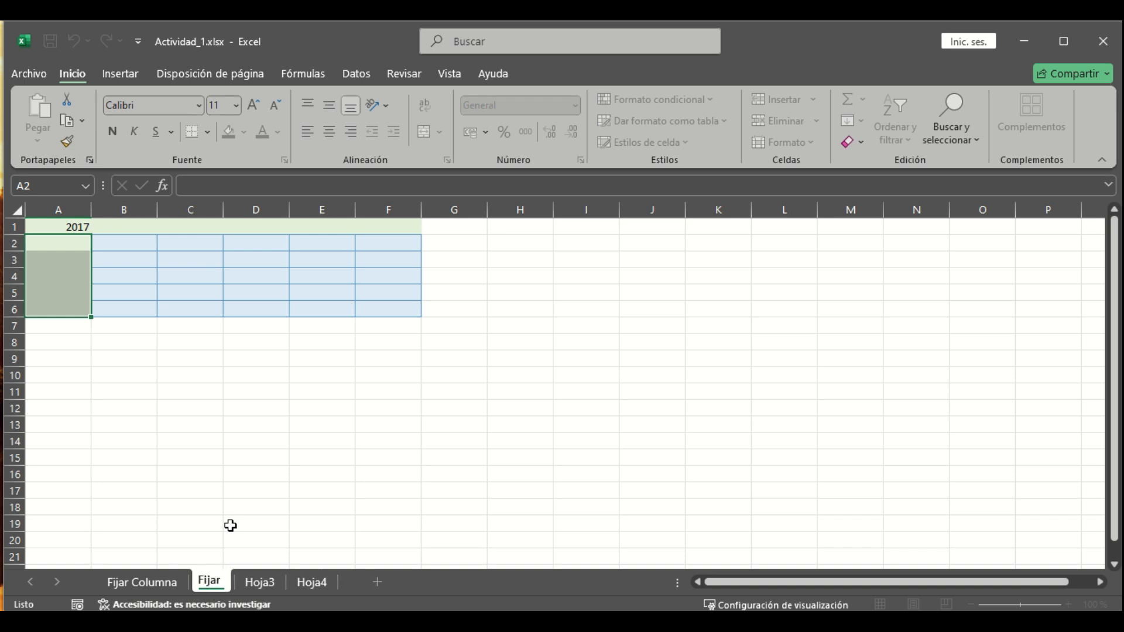
pyautogui.write(' Fila')
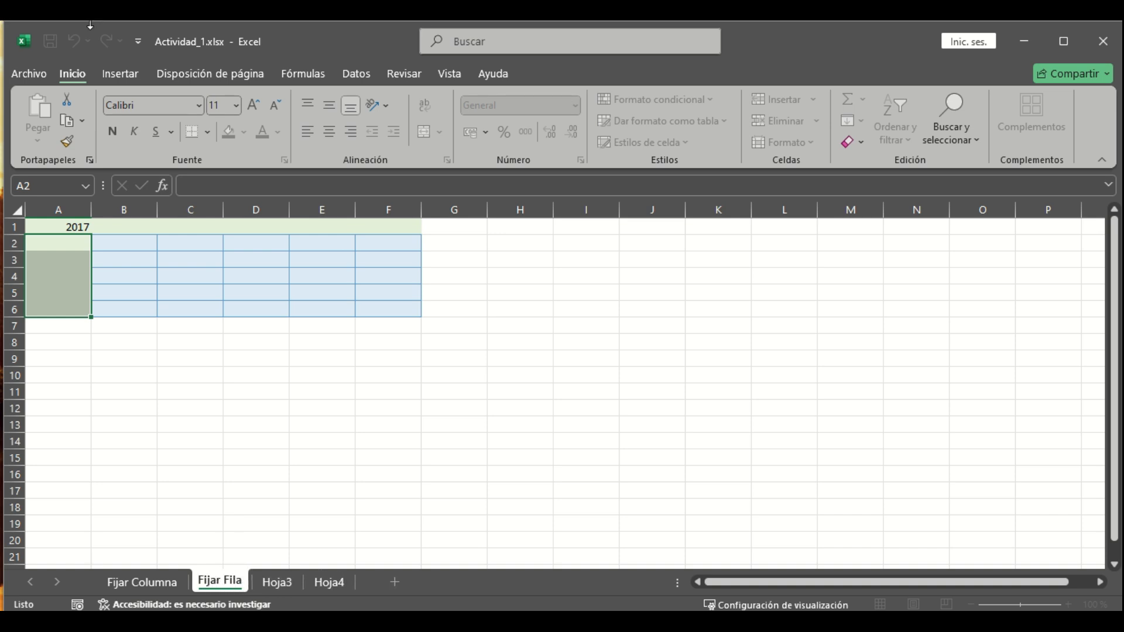
# Enter 2018 in B1 and A2, and extend the yearly series to 2022 down to A6 and across to F1.
pyautogui.click(81, 228)
pyautogui.press('Tab')
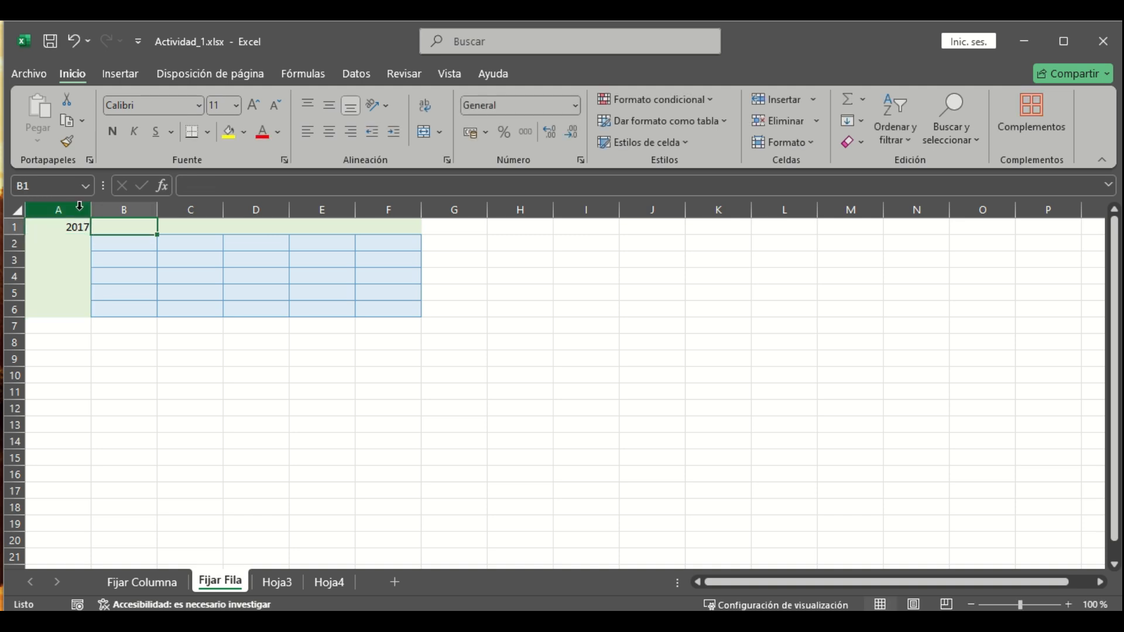
pyautogui.write('2018')
pyautogui.press('Return')
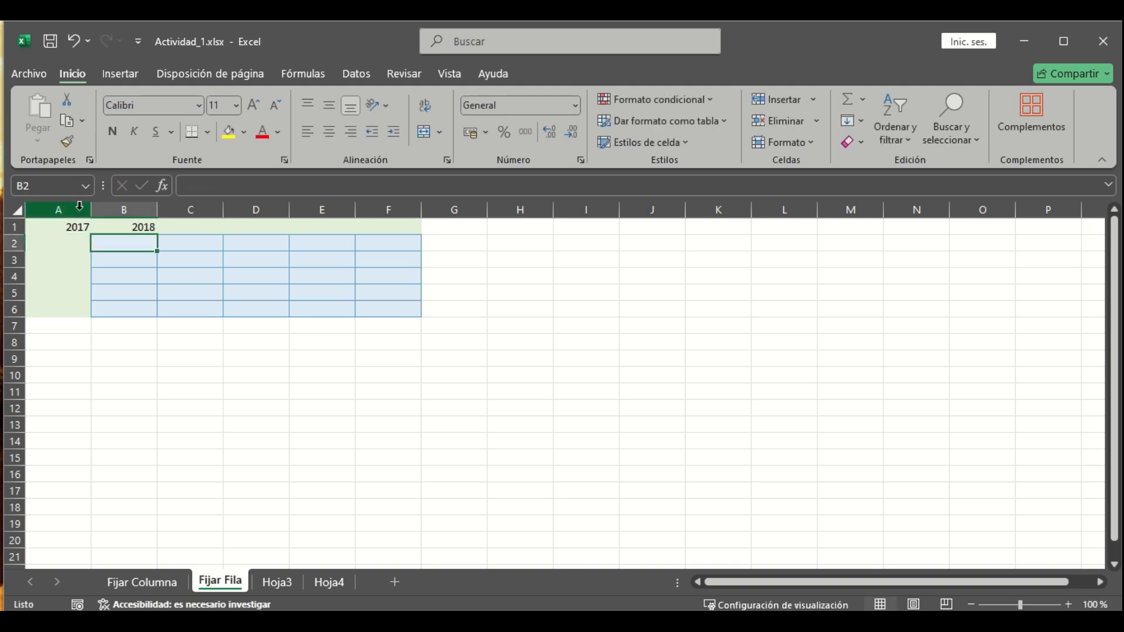
pyautogui.click(84, 242)
pyautogui.write('2018')
pyautogui.press('Return')
pyautogui.moveTo(78, 234); pyautogui.dragTo(94, 316)
pyautogui.moveTo(86, 227); pyautogui.dragTo(421, 240)
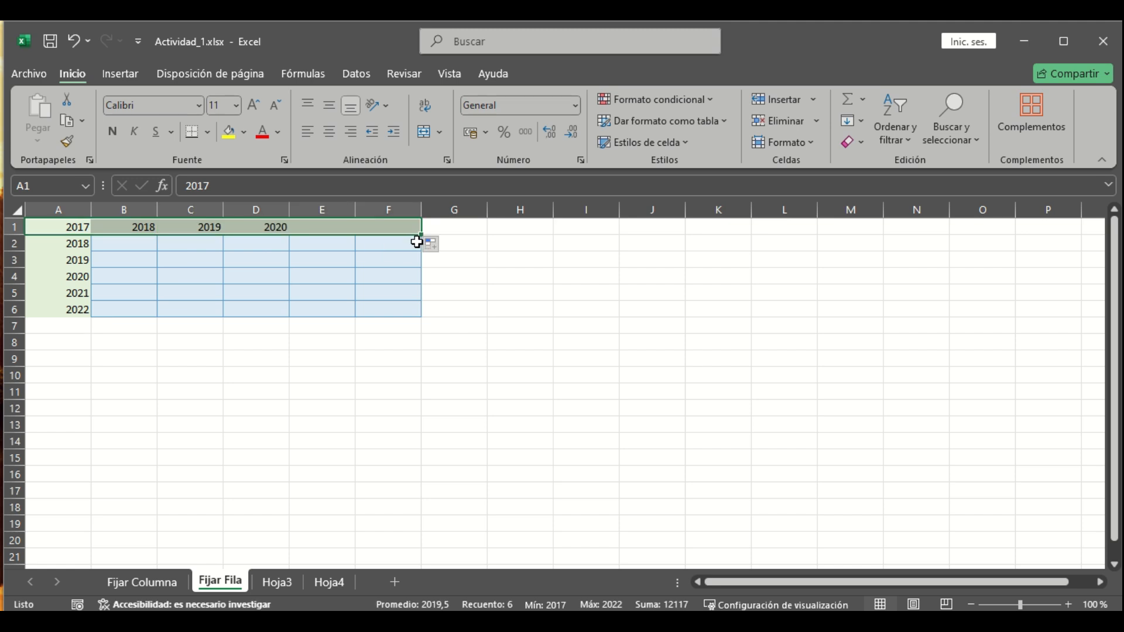
# Enter the relative formula =A1 in cell B2 of the "Fijar Fila" sheet.
pyautogui.click(120, 246)
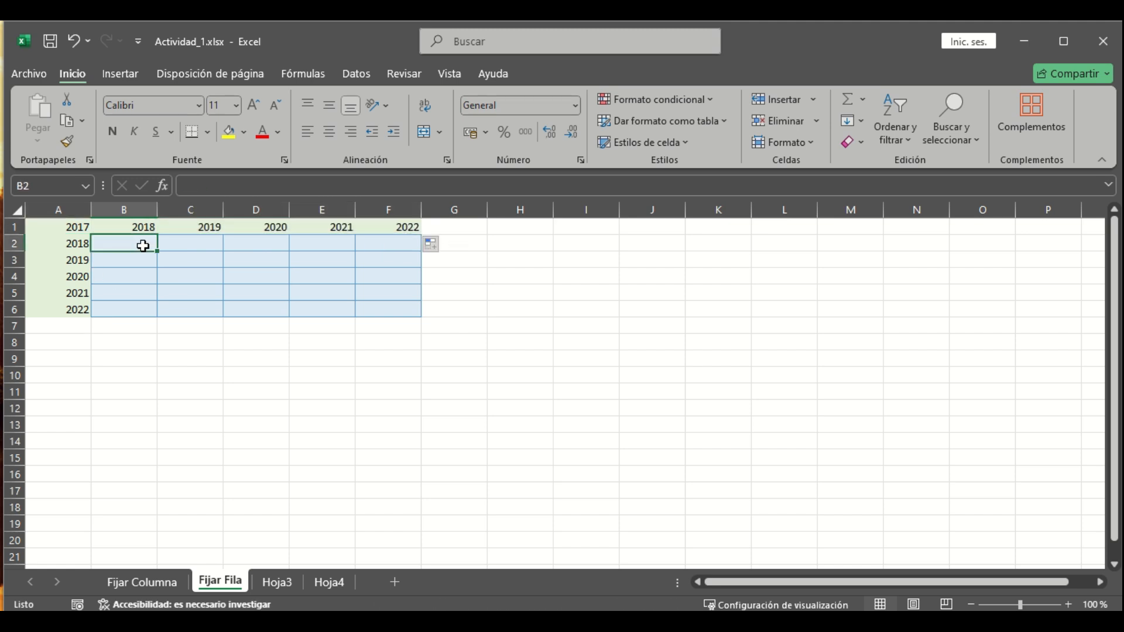
pyautogui.write('=')
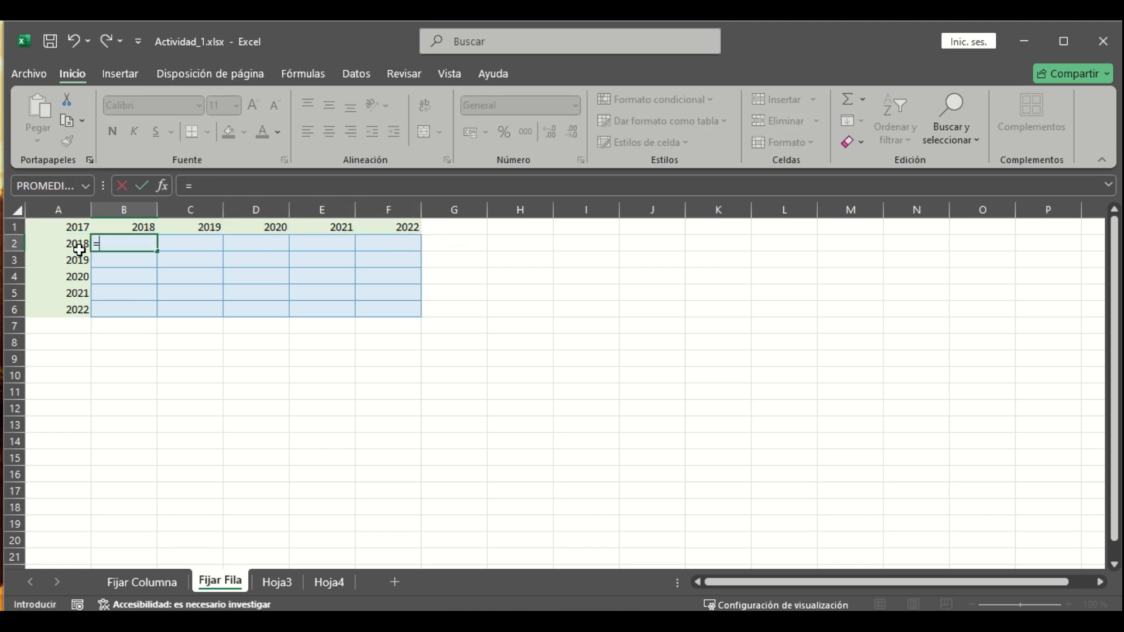
pyautogui.click(60, 231)
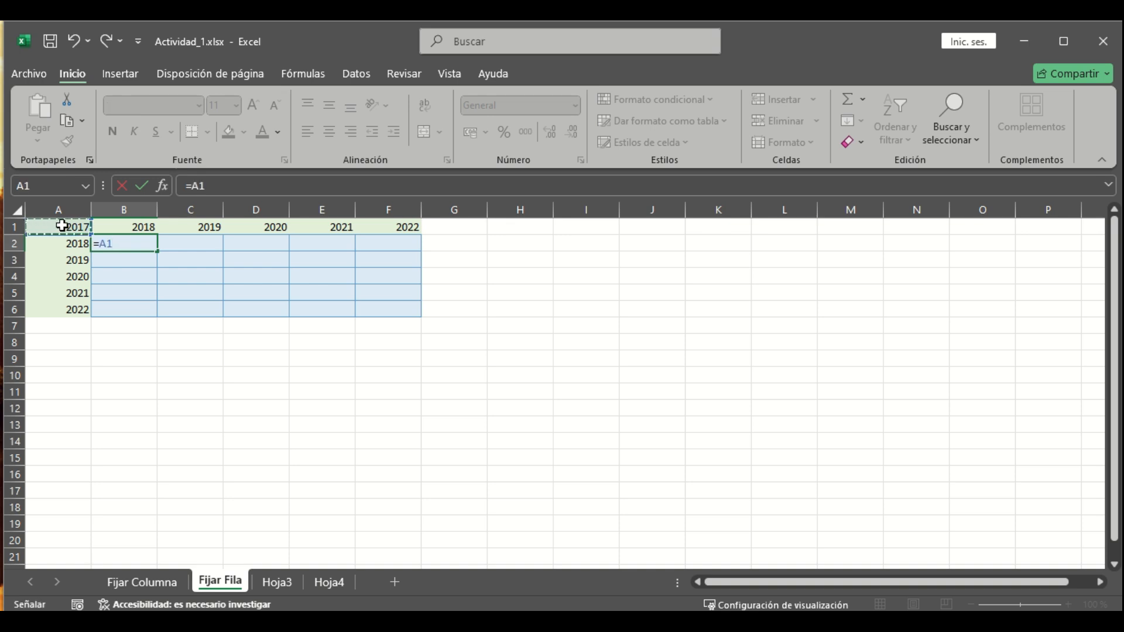
pyautogui.press('Return')
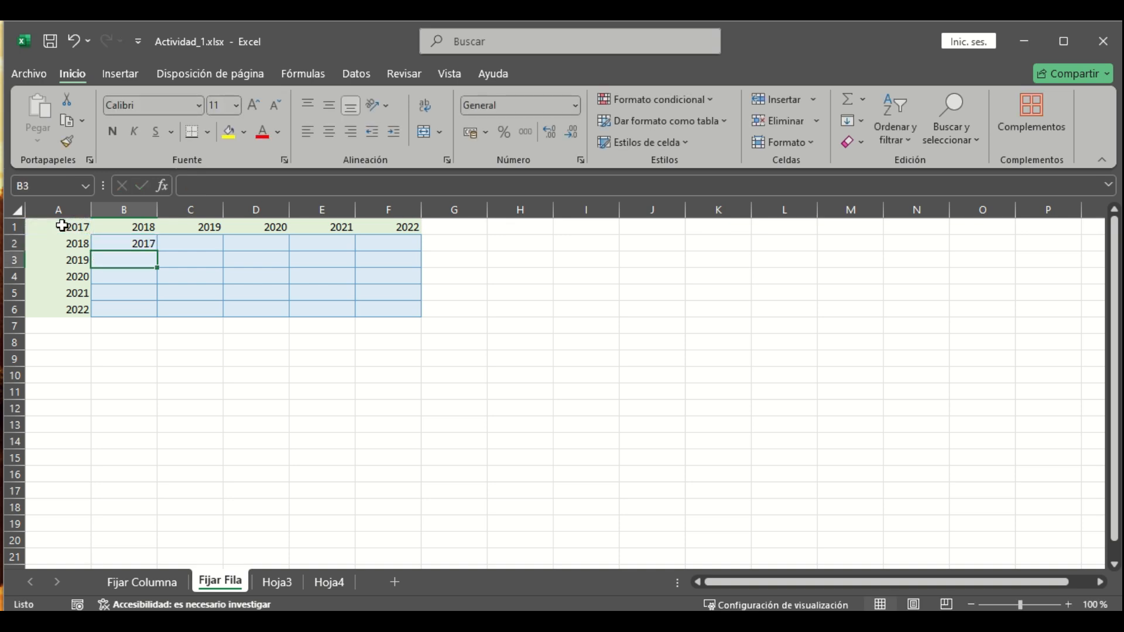
# Fix the row in B2's formula as =A$1 and copy it over the range B2:F6.
pyautogui.doubleClick(131, 242)
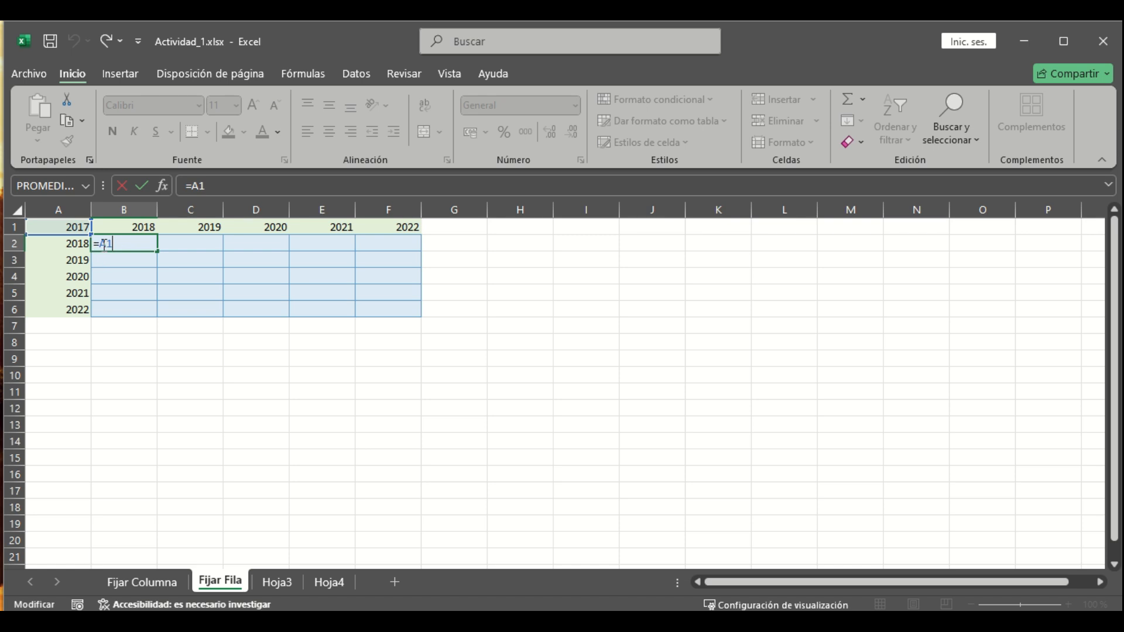
pyautogui.click(106, 244)
pyautogui.write('$')
pyautogui.press('Return')
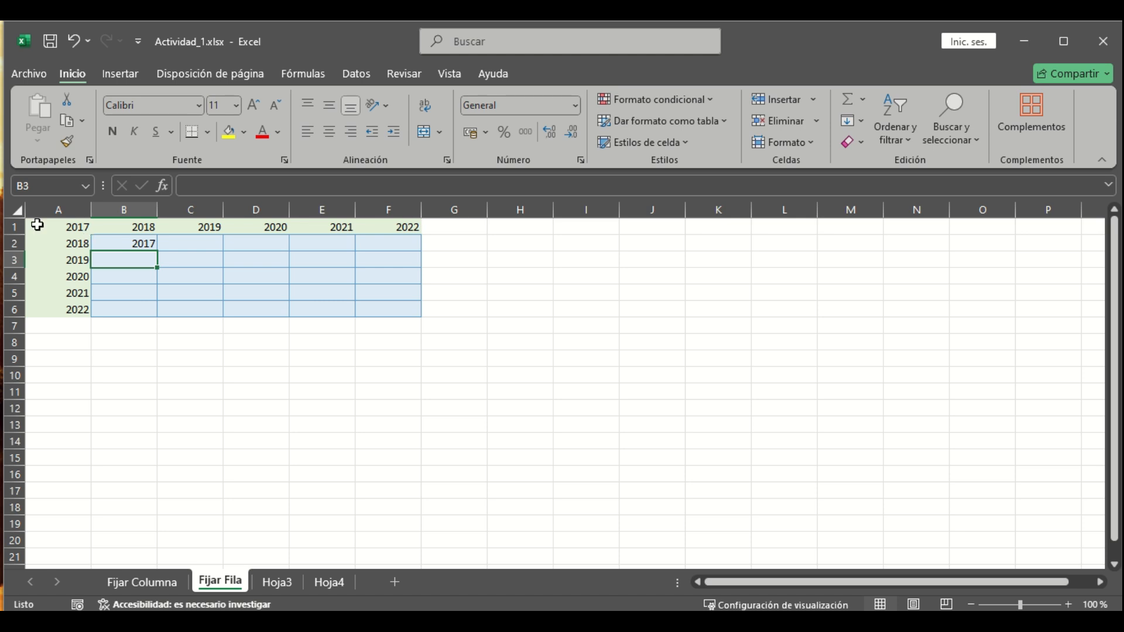
pyautogui.click(145, 243)
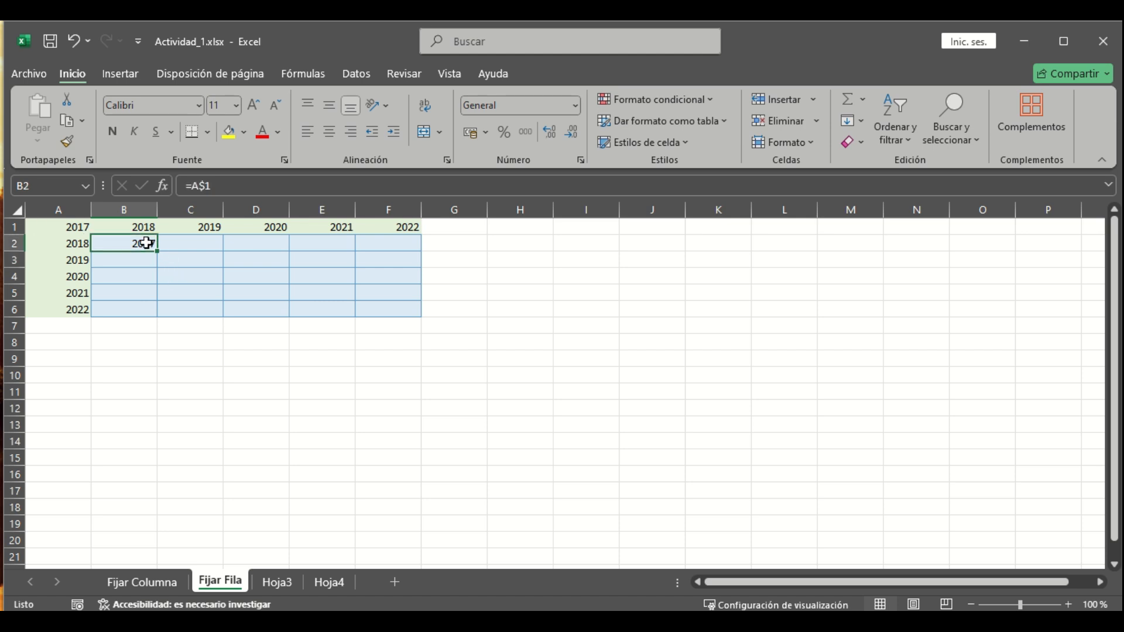
pyautogui.moveTo(158, 251); pyautogui.dragTo(424, 316)
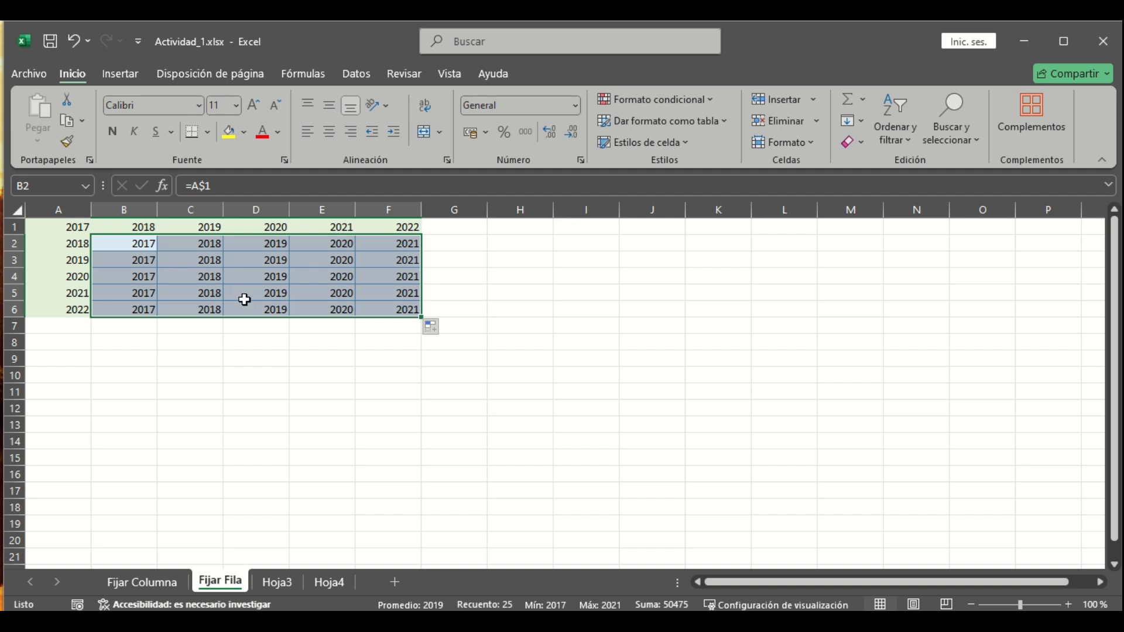
# Examine the copied formulas in C2 and E5 to see how the fixed row reference behaves.
pyautogui.click(198, 245)
pyautogui.doubleClick(198, 245)
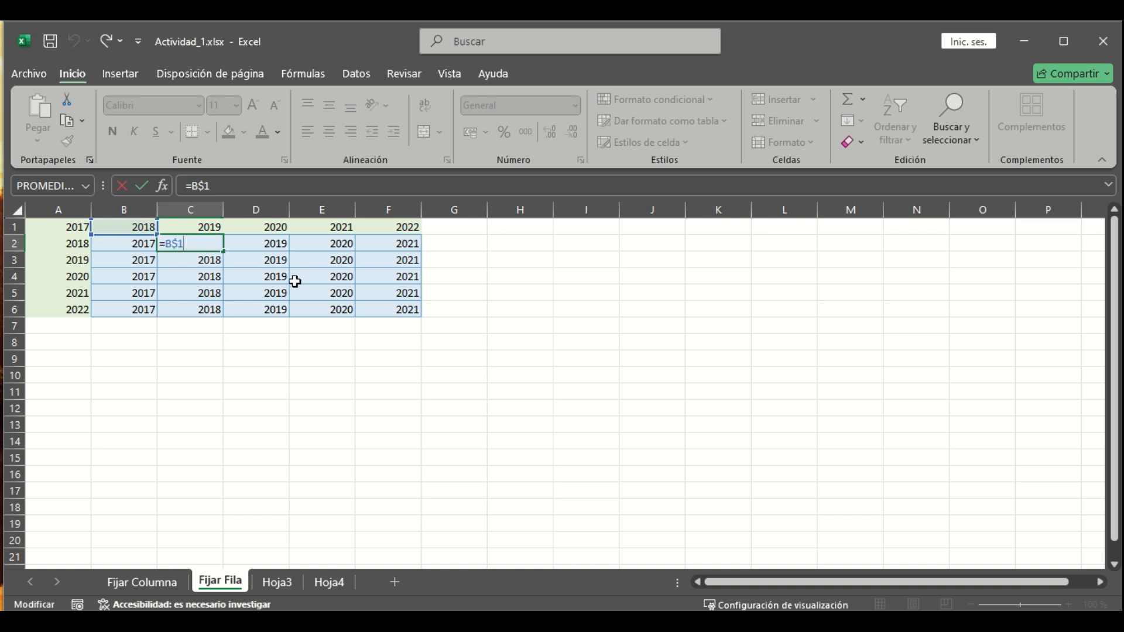
pyautogui.hotkey('ctrl', 'Return')
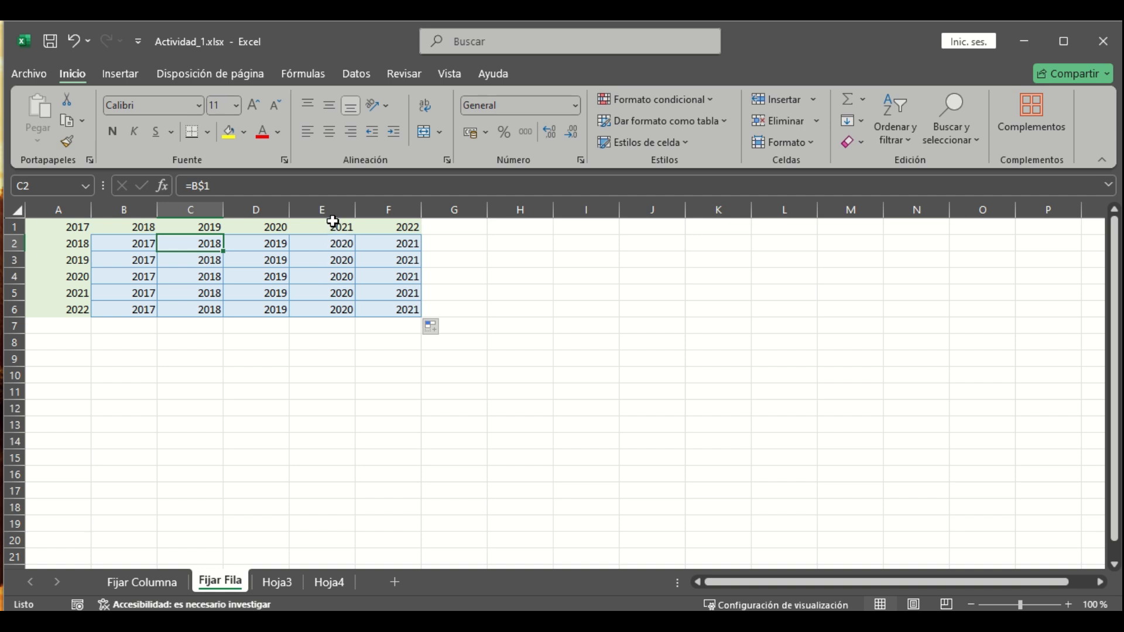
pyautogui.doubleClick(333, 292)
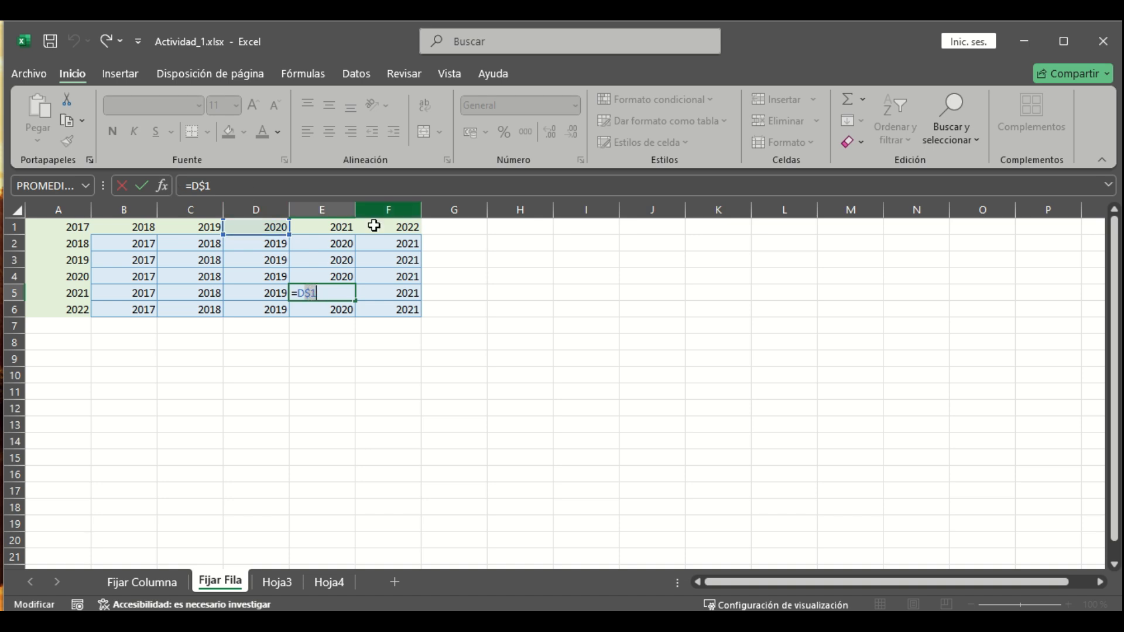
pyautogui.hotkey('ctrl', 'Return')
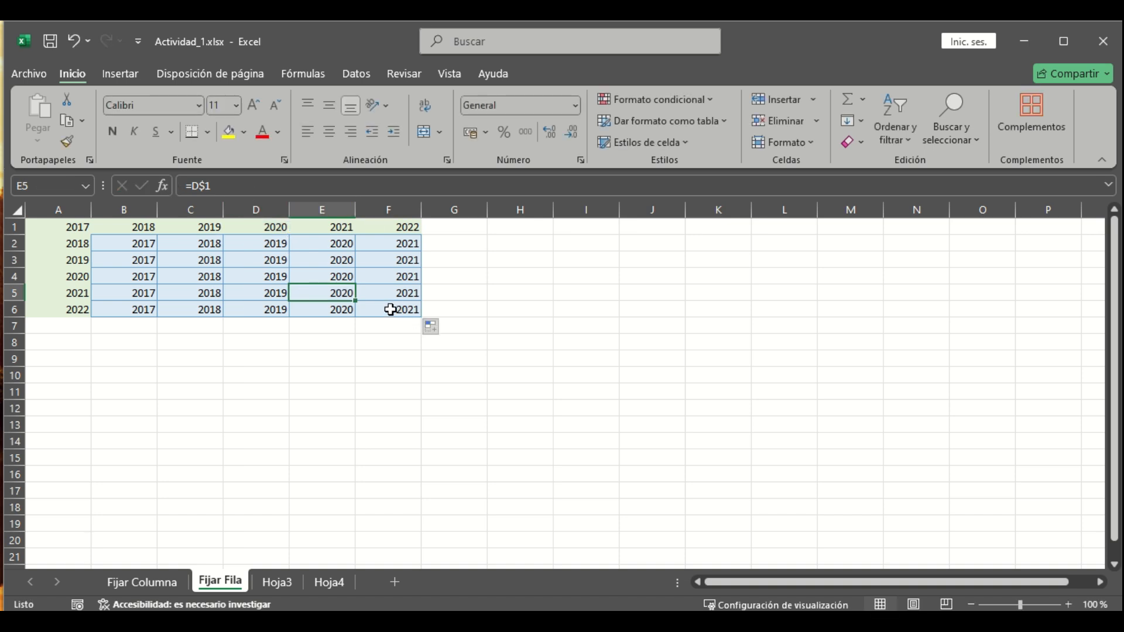
# Rename the sheet Hoja3 as "Fijar Celda".
pyautogui.doubleClick(283, 584)
pyautogui.write('Fijar C')
pyautogui.write('ol')
pyautogui.press('BackSpace')
pyautogui.press('BackSpace')
pyautogui.write('elda')
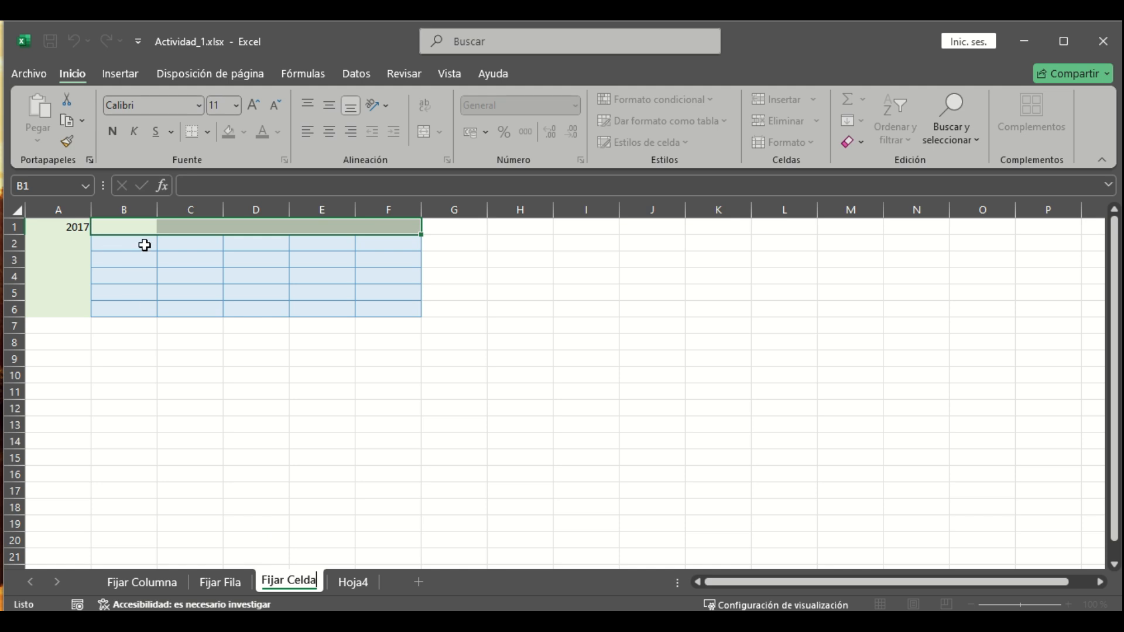
pyautogui.click(62, 224)
# Enter 2018 in B1 and A2 of the "Fijar Celda" sheet, and extend the yearly series to 2022 across to F1 and down to A6.
pyautogui.click(124, 226)
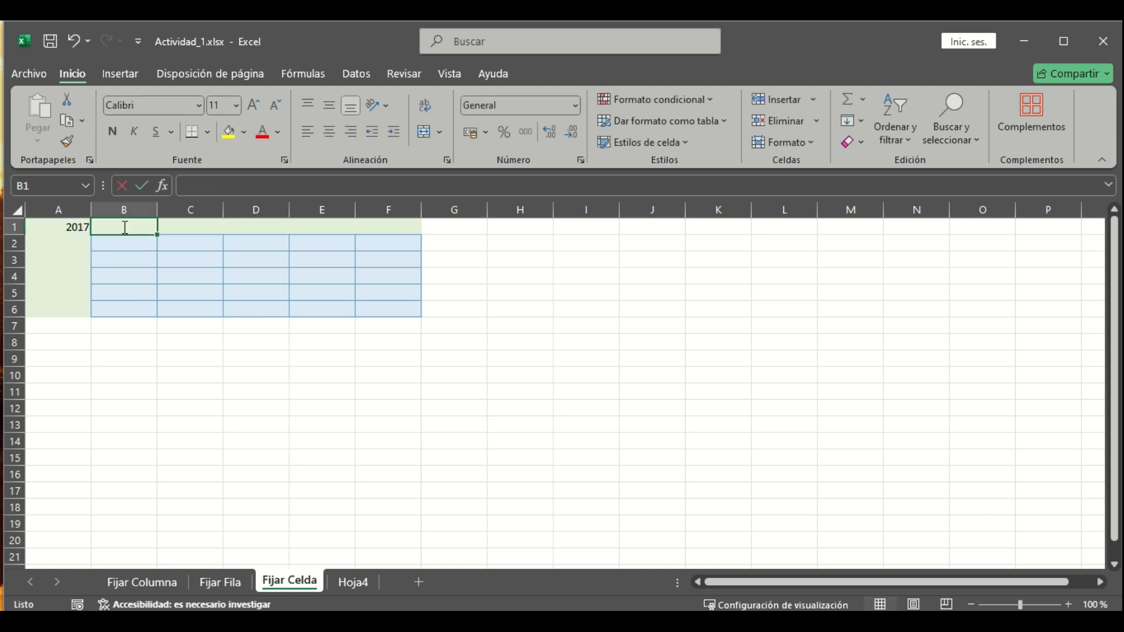
pyautogui.write('2018')
pyautogui.click(68, 242)
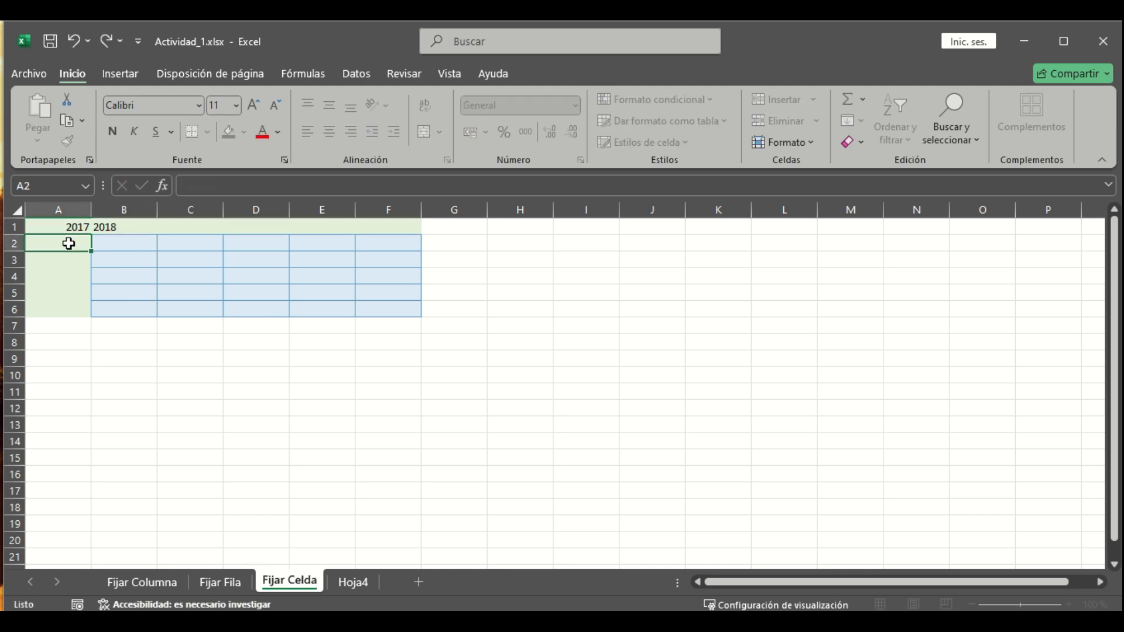
pyautogui.write('2018')
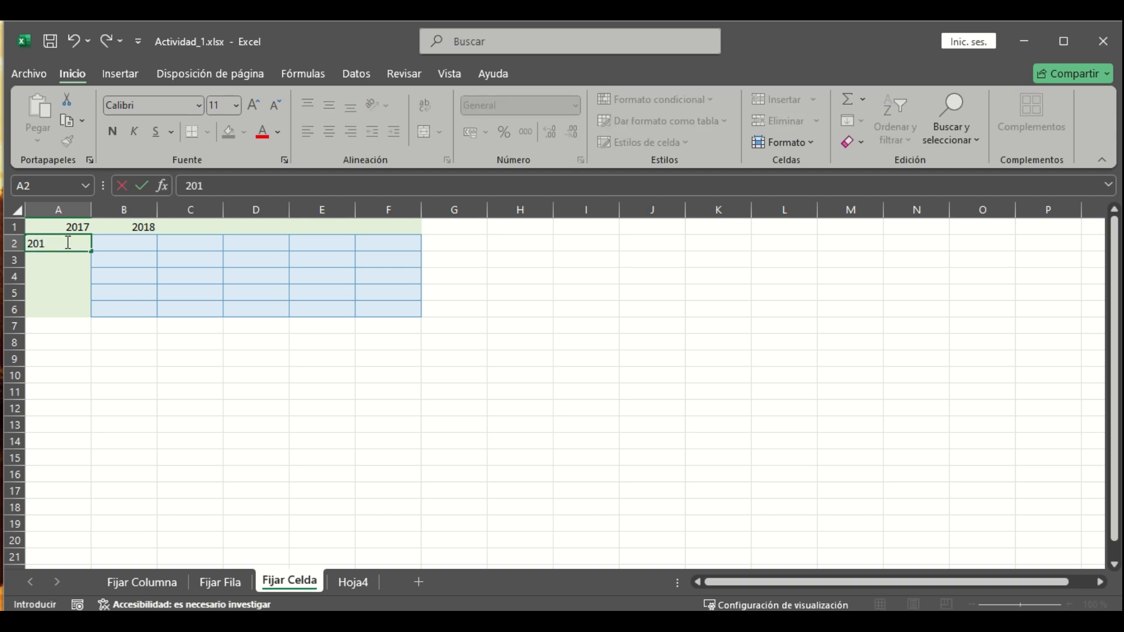
pyautogui.press('BackSpace')
pyautogui.write('8')
pyautogui.press('Return')
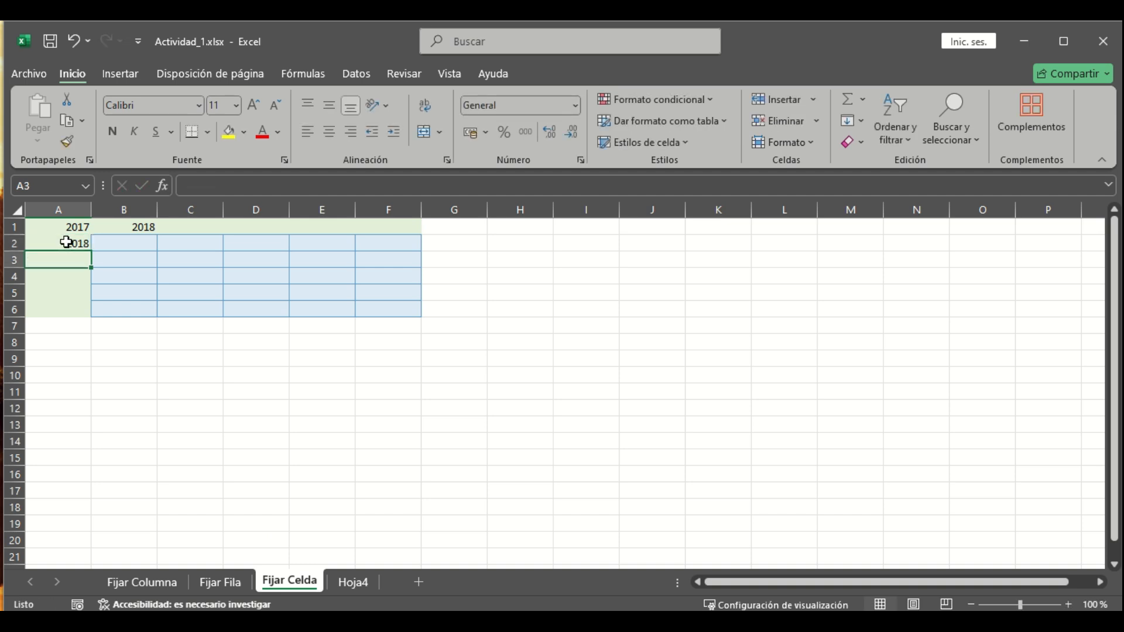
pyautogui.moveTo(53, 227); pyautogui.dragTo(428, 236)
pyautogui.moveTo(76, 231); pyautogui.dragTo(92, 311)
# Enter the relative formula =A1 in cell B2 of the "Fijar Celda" sheet.
pyautogui.click(132, 240)
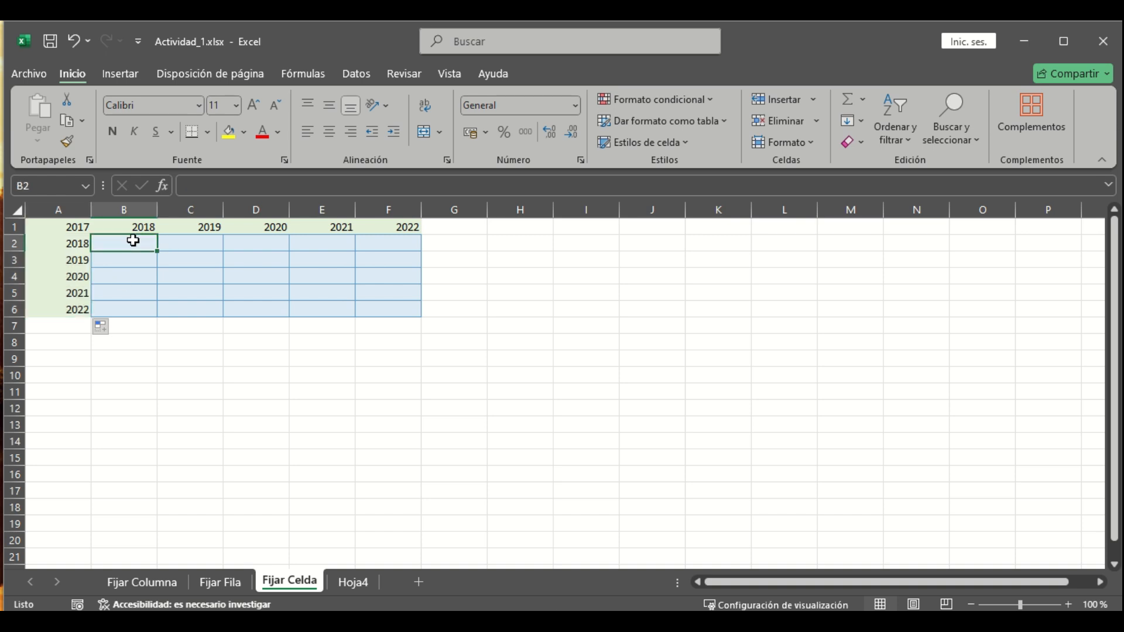
pyautogui.write('=')
pyautogui.click(73, 226)
pyautogui.press('Return')
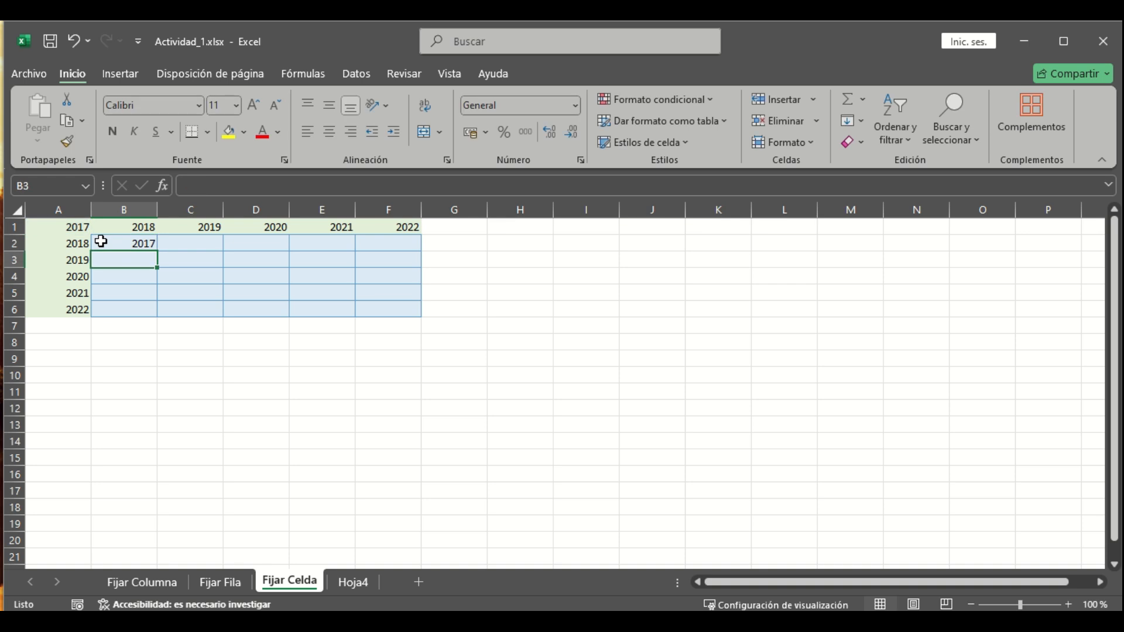
# Fix both the column and the row in B2's formula as =$A$1.
pyautogui.doubleClick(120, 243)
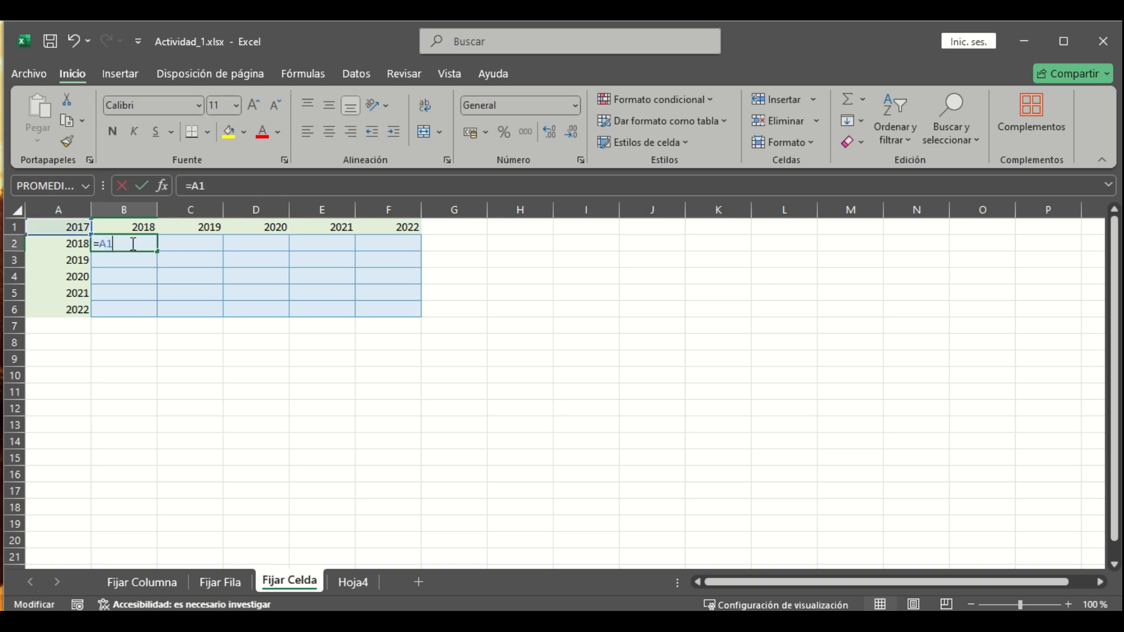
pyautogui.click(99, 245)
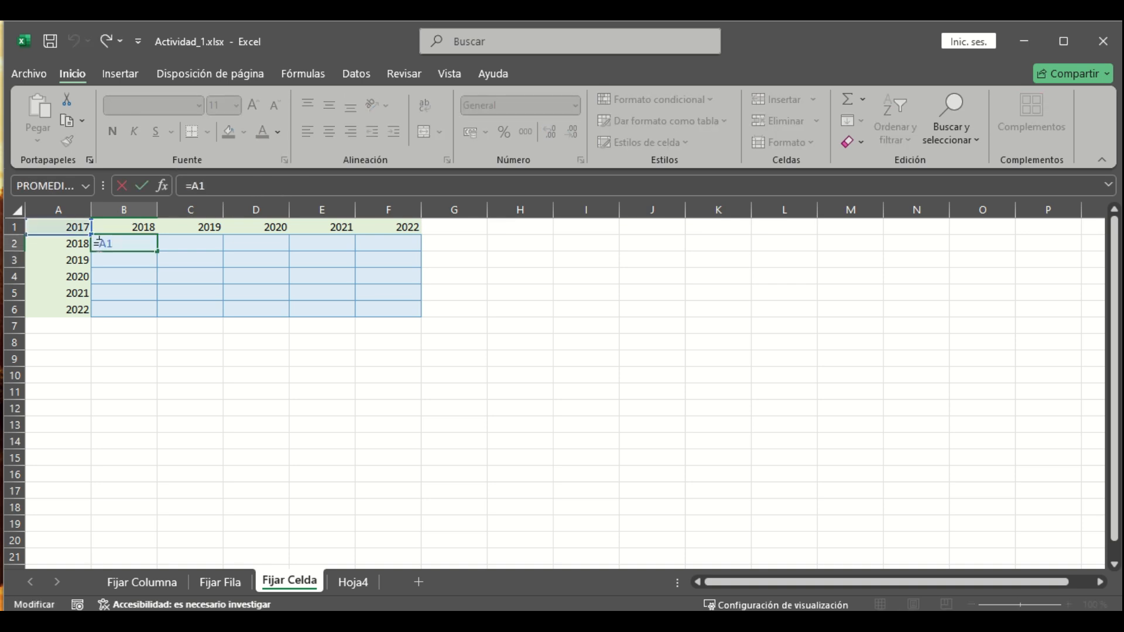
pyautogui.write('$')
pyautogui.press('Right')
pyautogui.write('$')
pyautogui.hotkey('ctrl', 'Return')
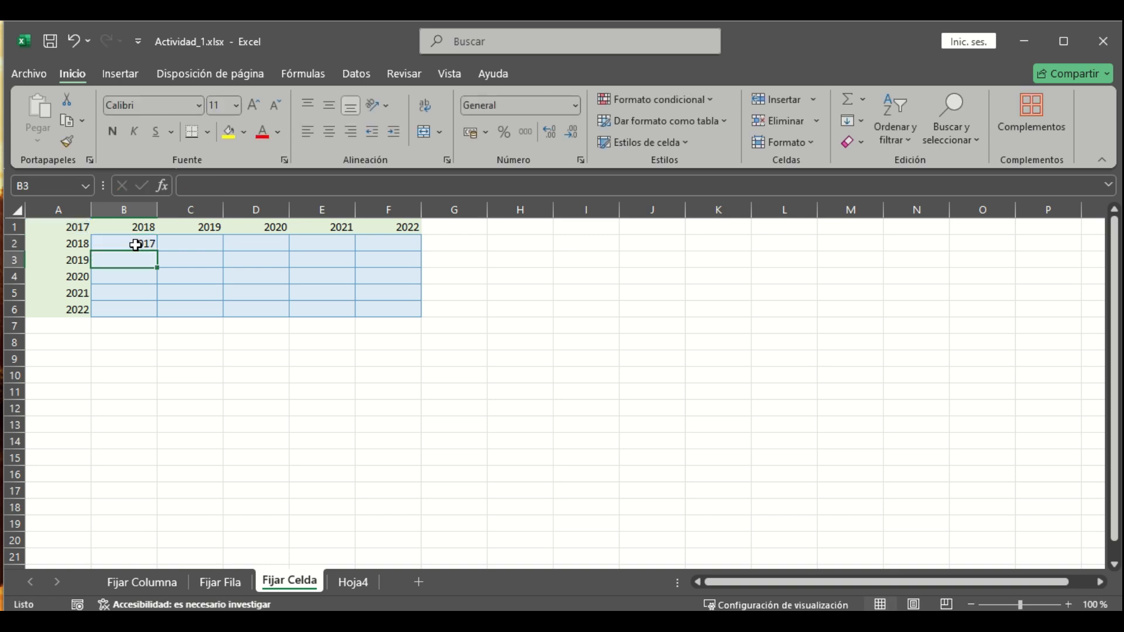
# Copy B2's absolute formula over the range B2:F6 and check the formula in F6.
pyautogui.moveTo(157, 251); pyautogui.dragTo(421, 316)
pyautogui.doubleClick(396, 308)
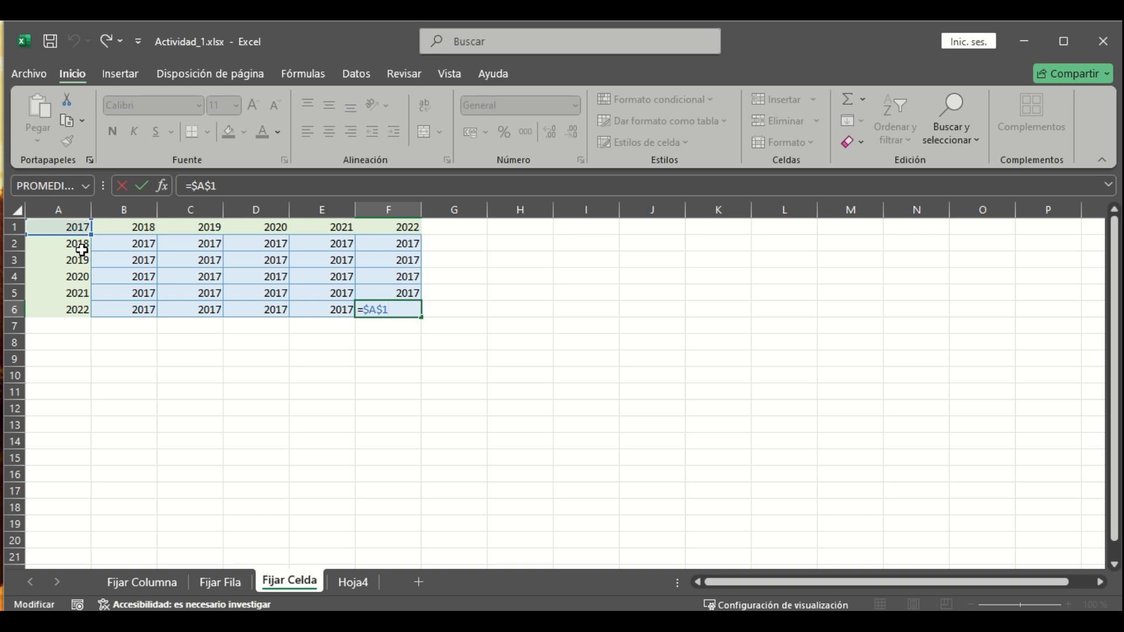
pyautogui.press('Return')
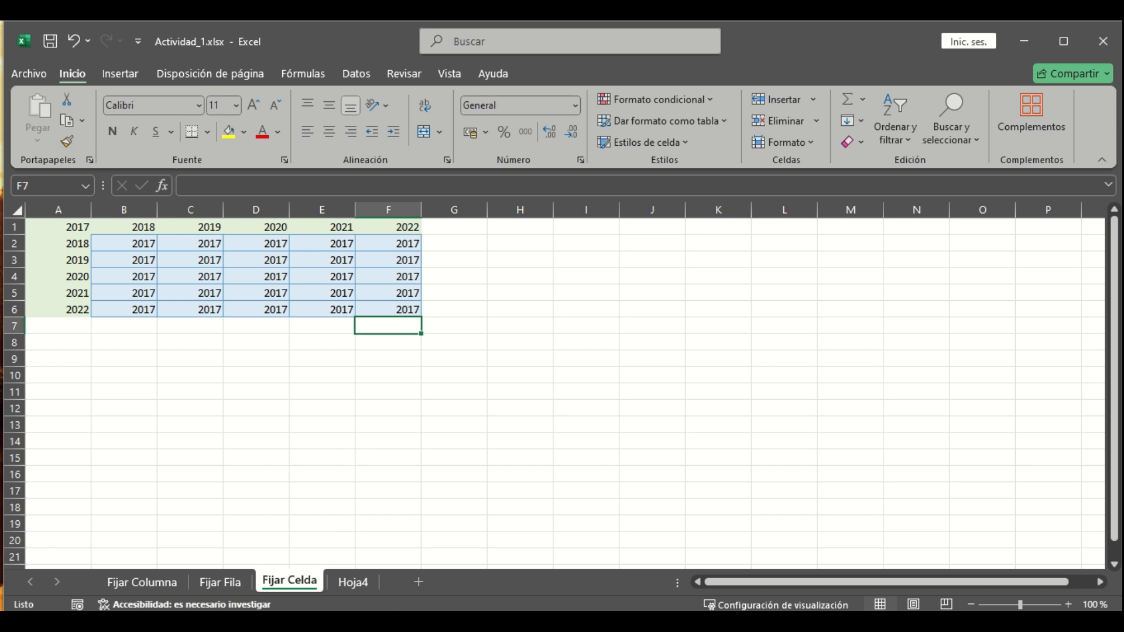
# On sheet Hoja4, enter the quantities 1, 2, 3, 4, 5, 2, 3, 1 and 4 in the Cantidad column, C2:C10.
pyautogui.click(354, 584)
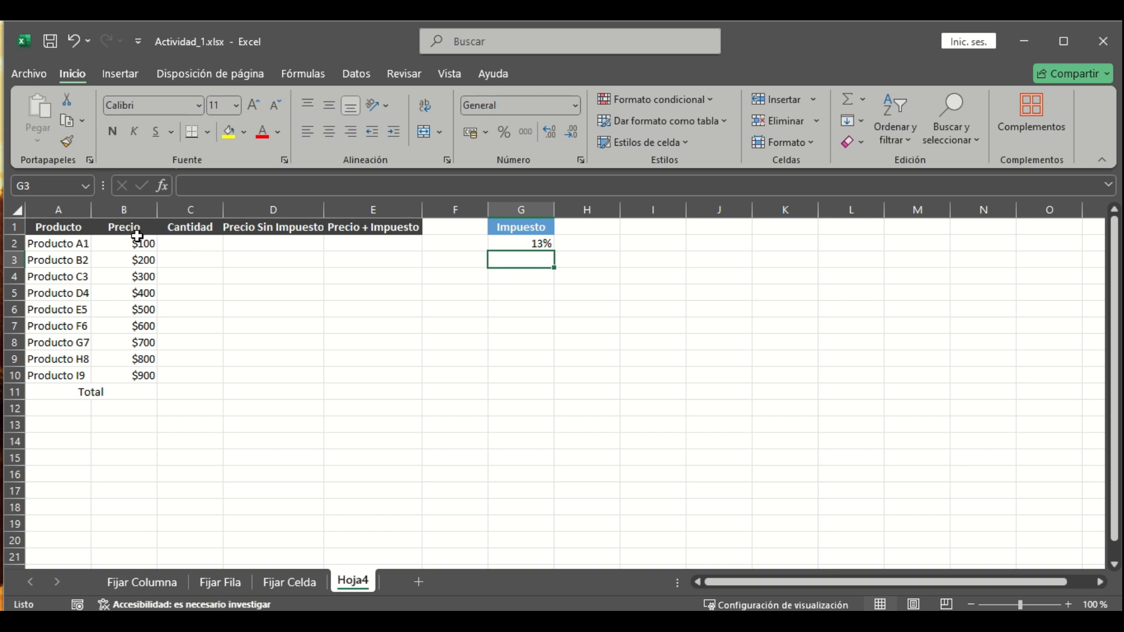
pyautogui.click(196, 242)
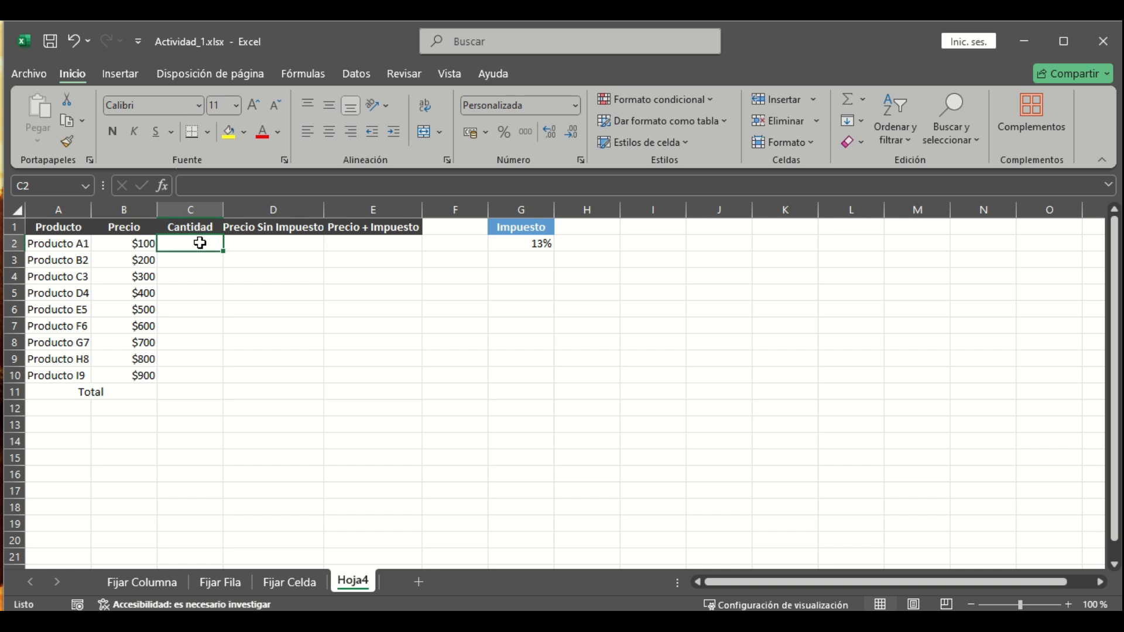
pyautogui.write('1')
pyautogui.press('Return')
pyautogui.write('2')
pyautogui.press('Return')
pyautogui.write('3')
pyautogui.press('Return')
pyautogui.write('4')
pyautogui.press('Return')
pyautogui.write('5')
pyautogui.press('Return')
pyautogui.write('2')
pyautogui.press('Return')
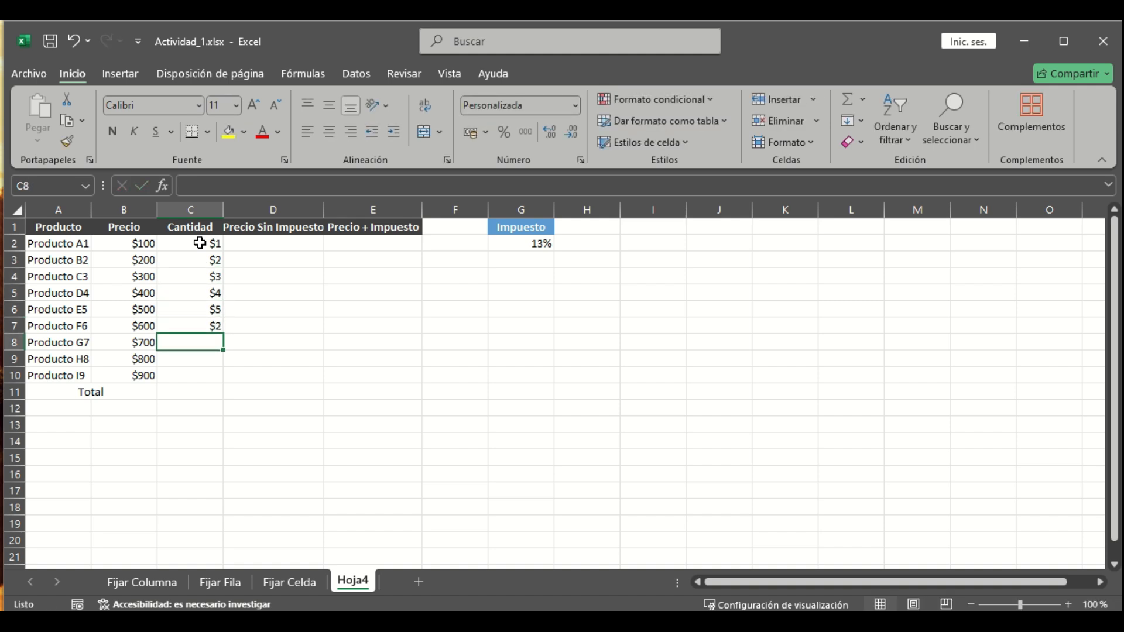
pyautogui.write('3')
pyautogui.press('Return')
pyautogui.write('1')
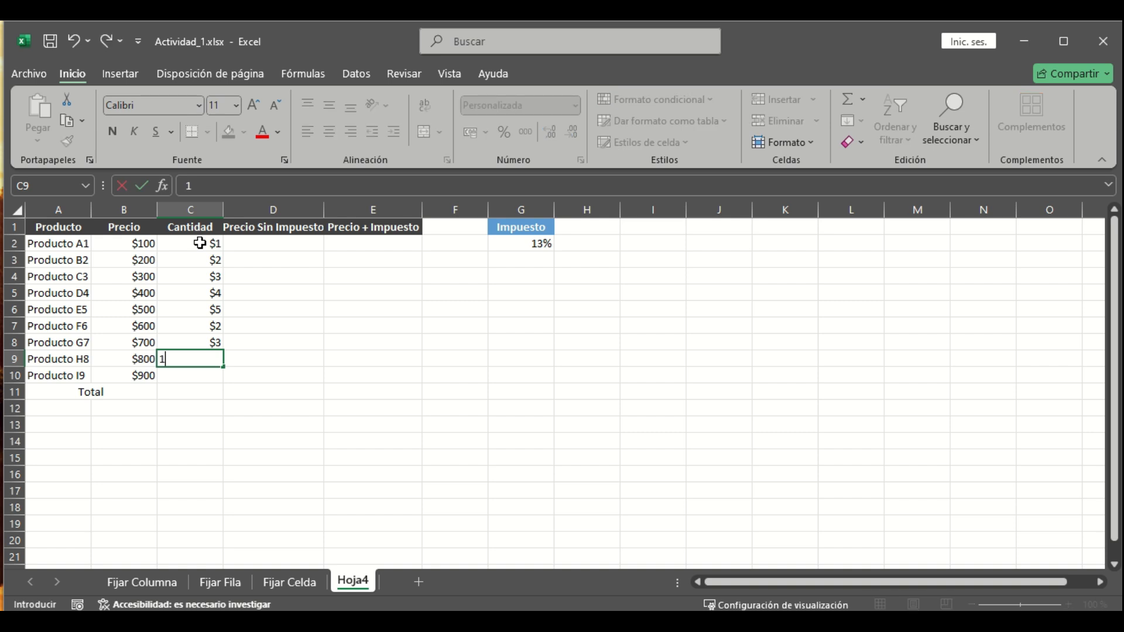
pyautogui.press('Return')
pyautogui.write('4')
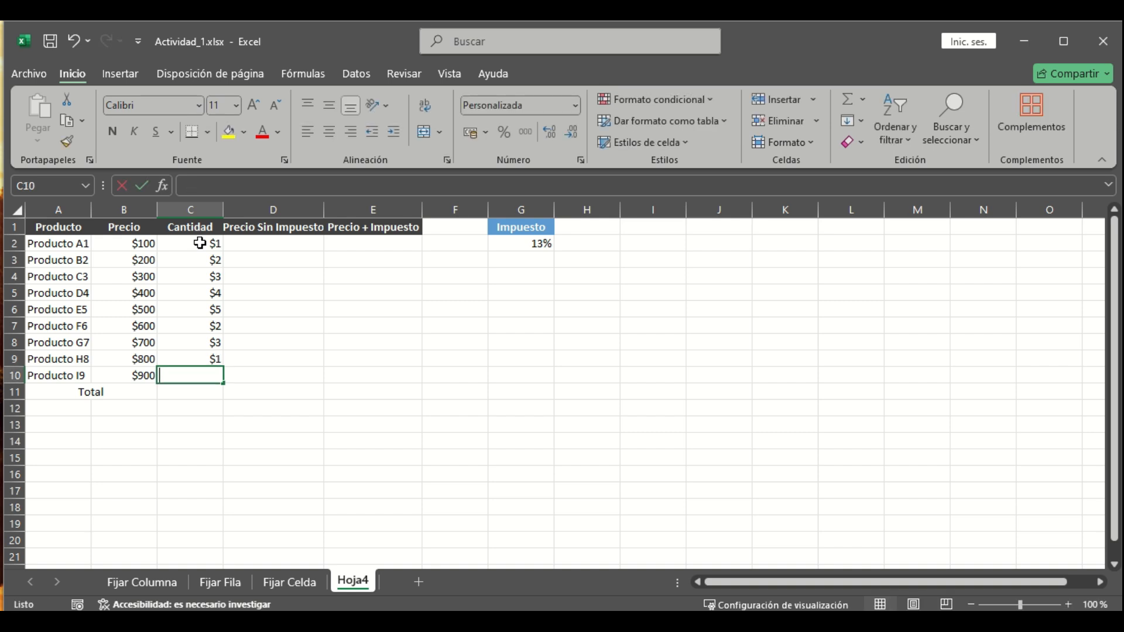
pyautogui.press('Return')
# Clear the cell formats from the quantities in C2:C10, keeping their contents.
pyautogui.moveTo(197, 238); pyautogui.dragTo(210, 375)
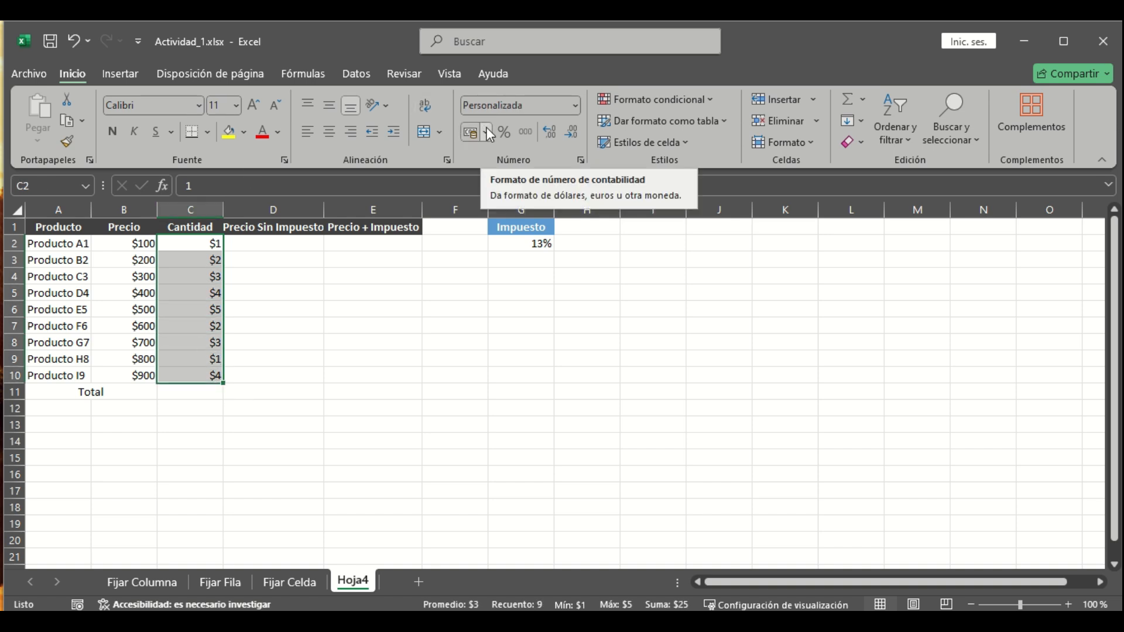
pyautogui.click(856, 141)
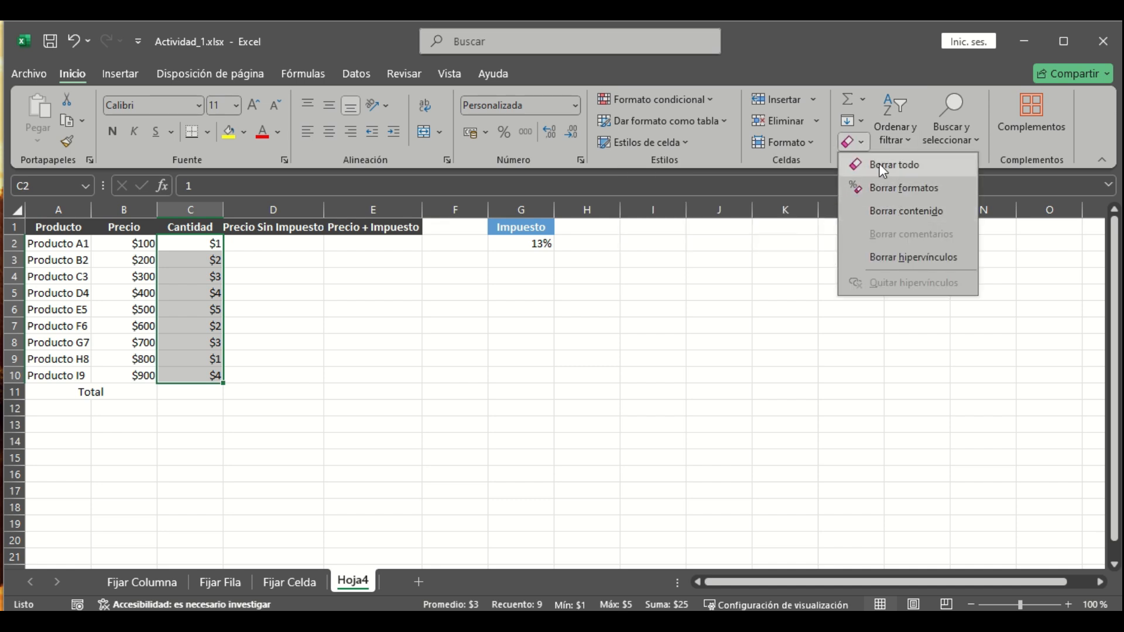
pyautogui.click(903, 187)
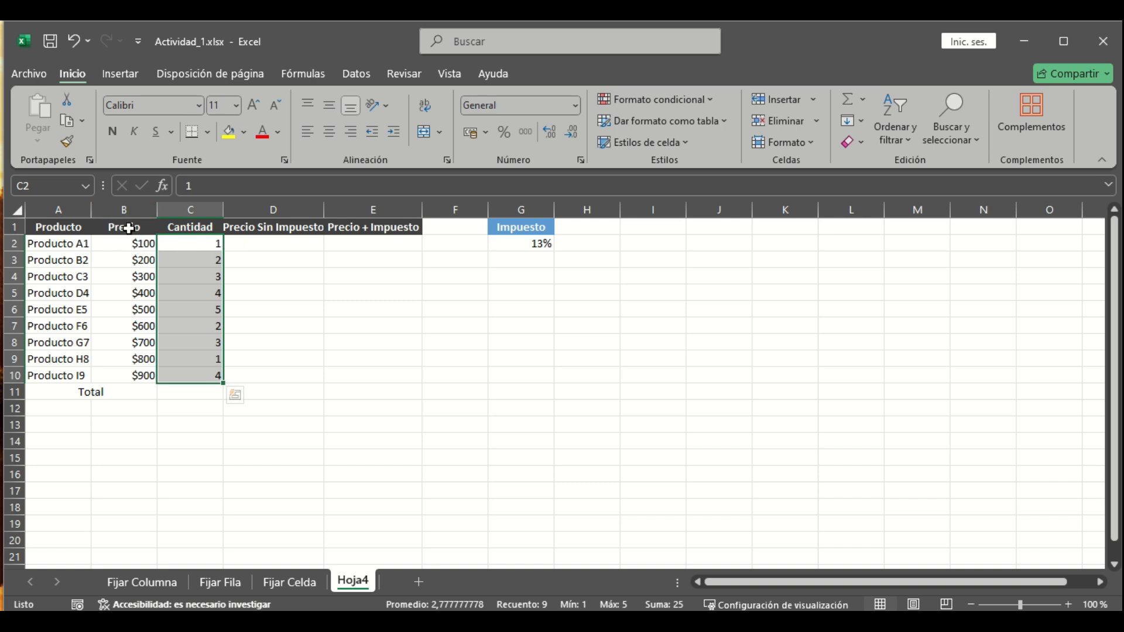
# Enter the formula =B2*C2 in D2 to calculate the first product's Precio Sin Impuesto.
pyautogui.click(255, 248)
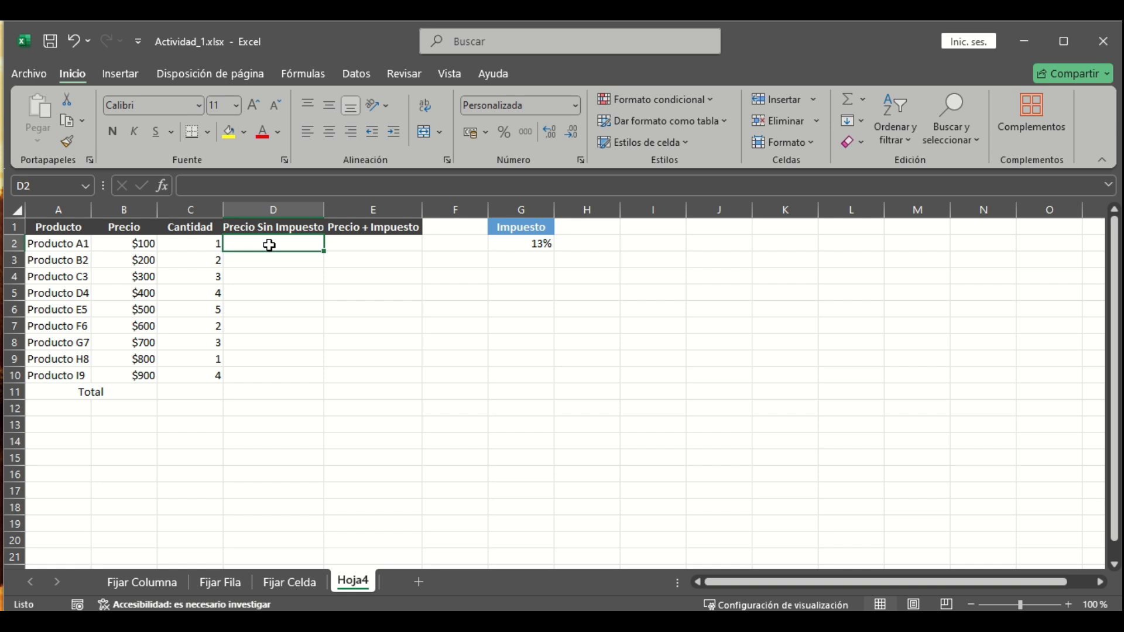
pyautogui.write('=')
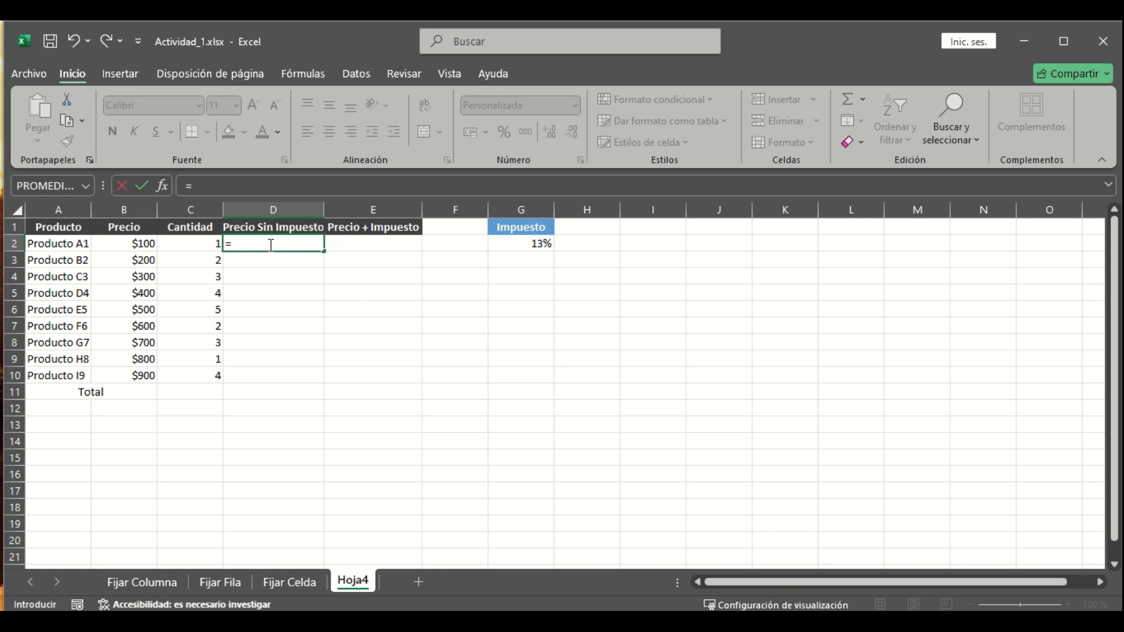
pyautogui.click(137, 242)
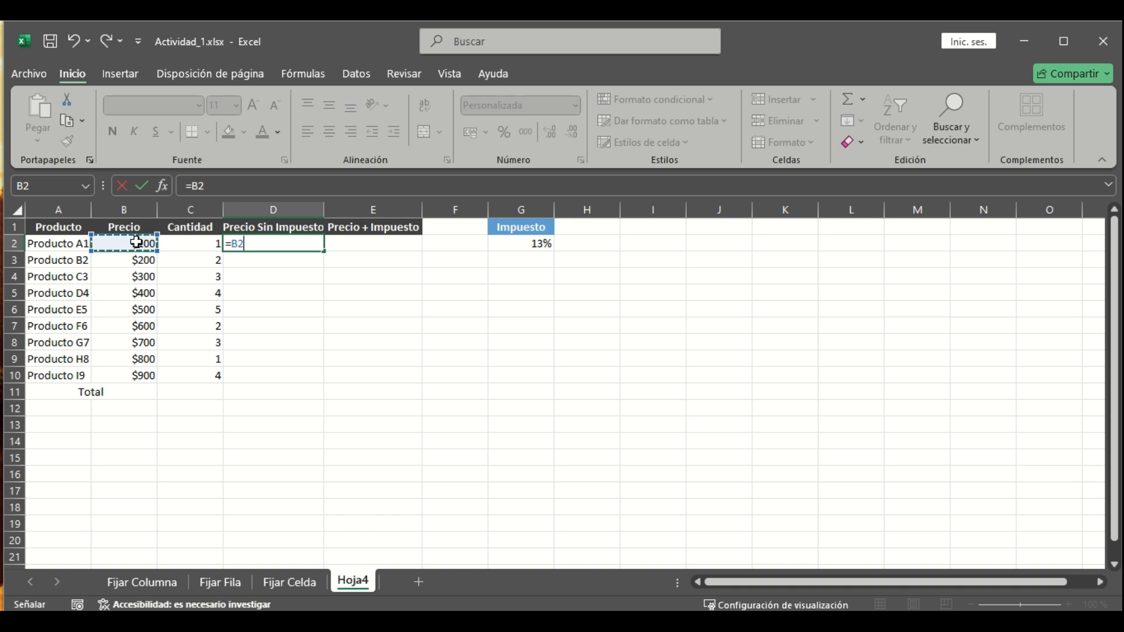
pyautogui.write('*')
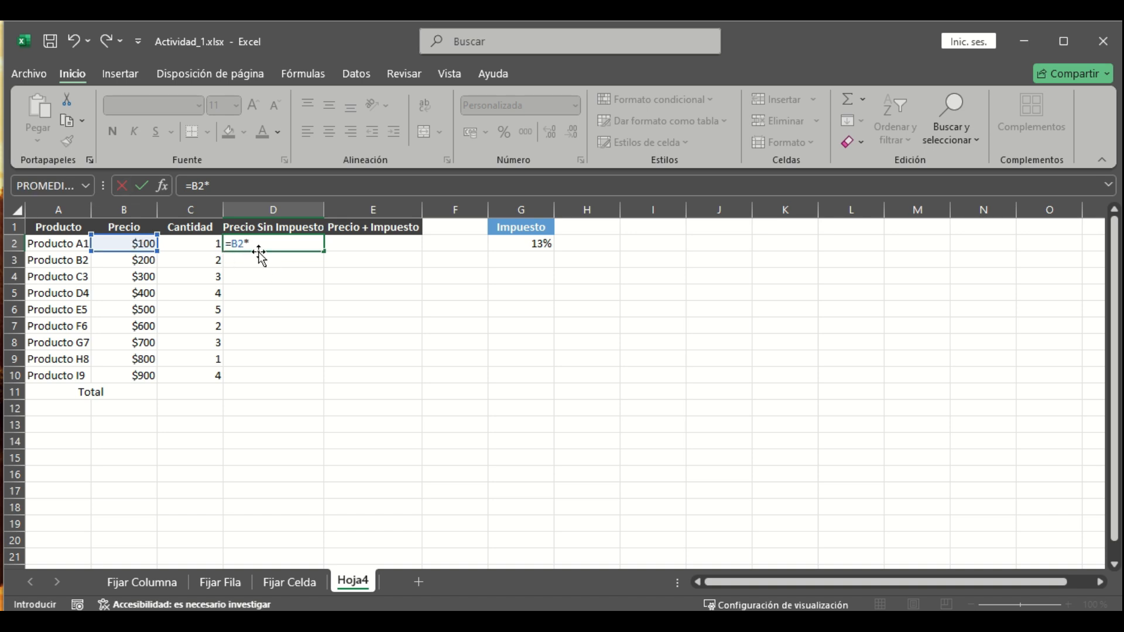
pyautogui.click(196, 242)
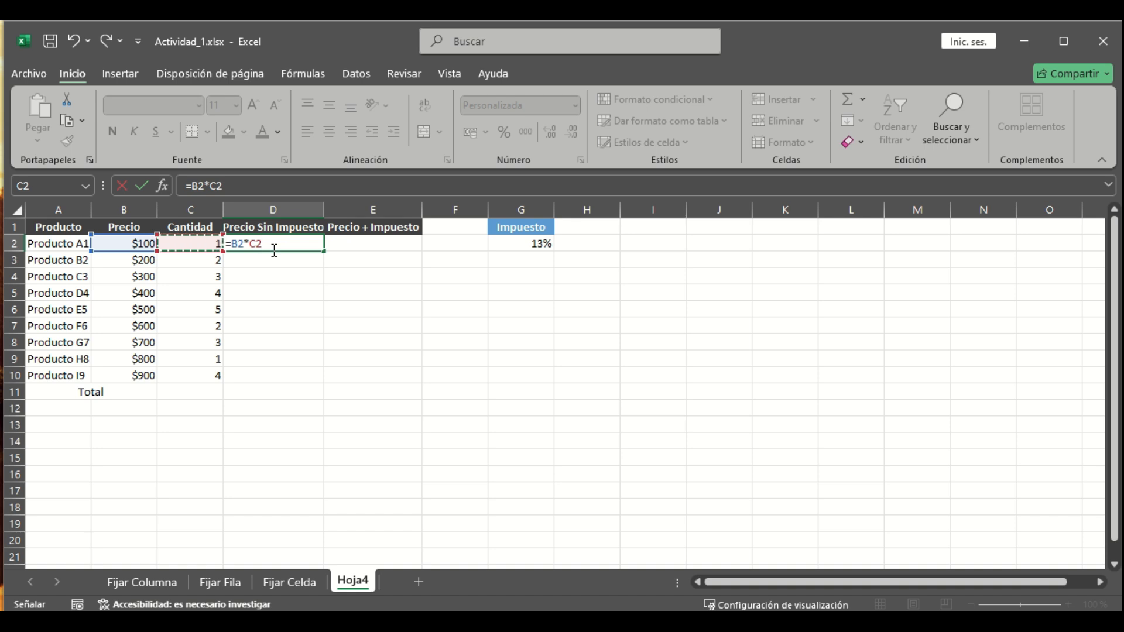
pyautogui.press('Return')
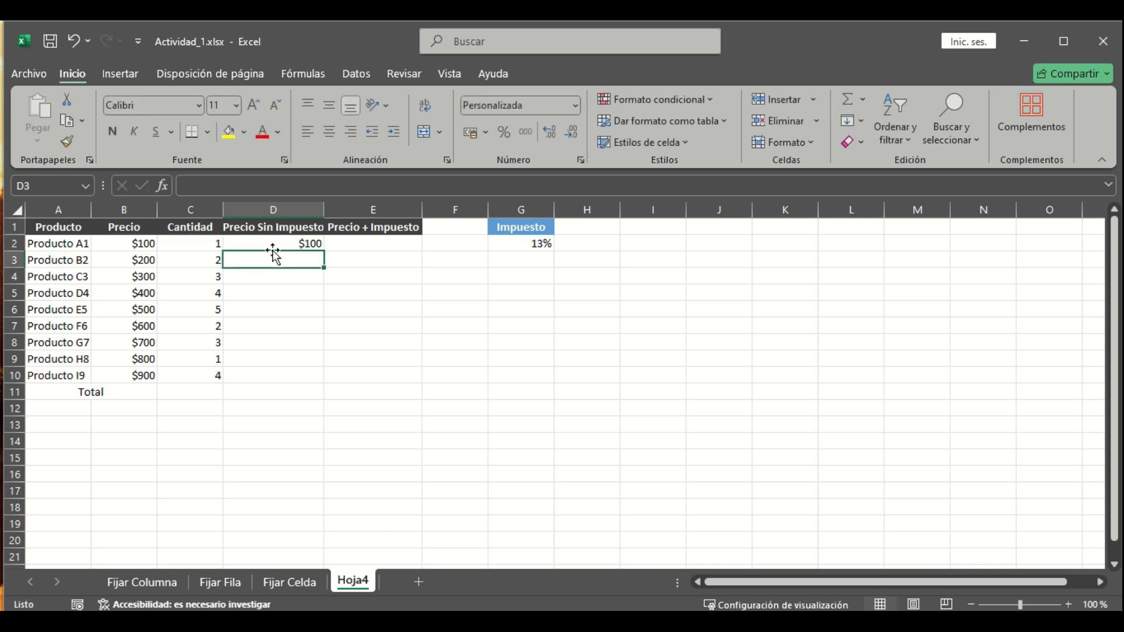
# Copy D2's formula down the Precio Sin Impuesto column to D11, and empty the Total row cell D11.
pyautogui.click(276, 240)
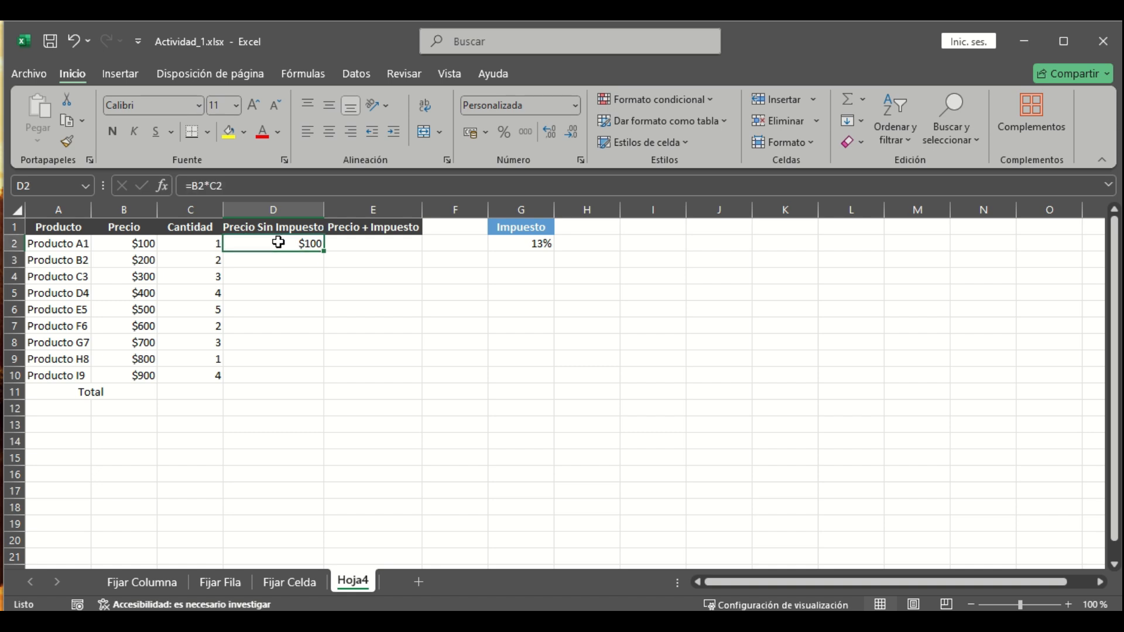
pyautogui.moveTo(326, 252); pyautogui.dragTo(324, 400)
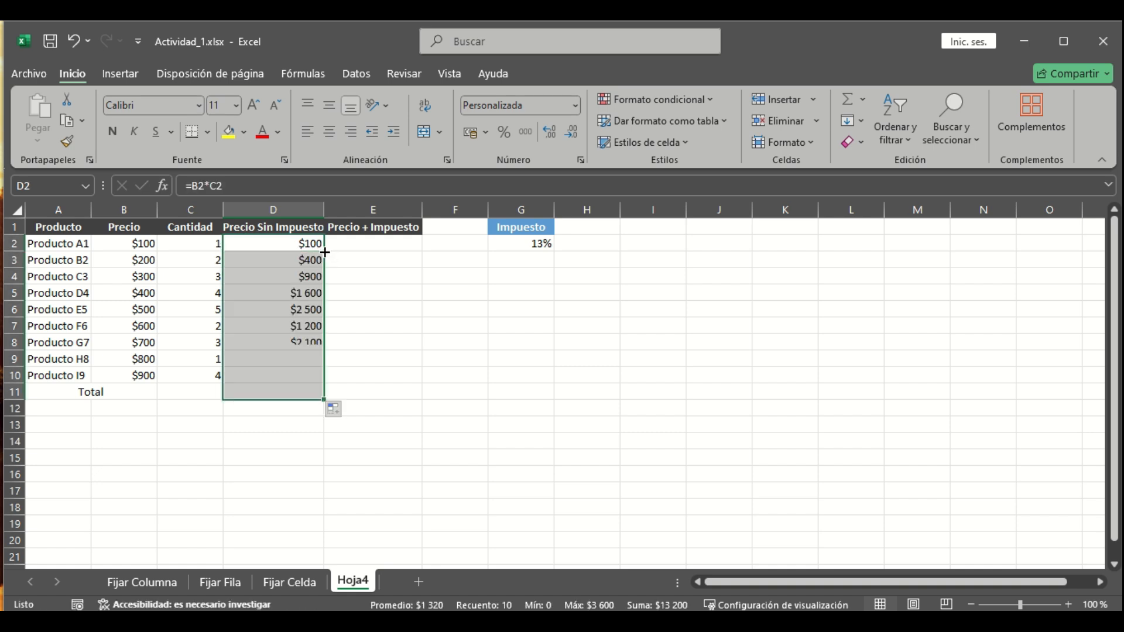
pyautogui.click(309, 390)
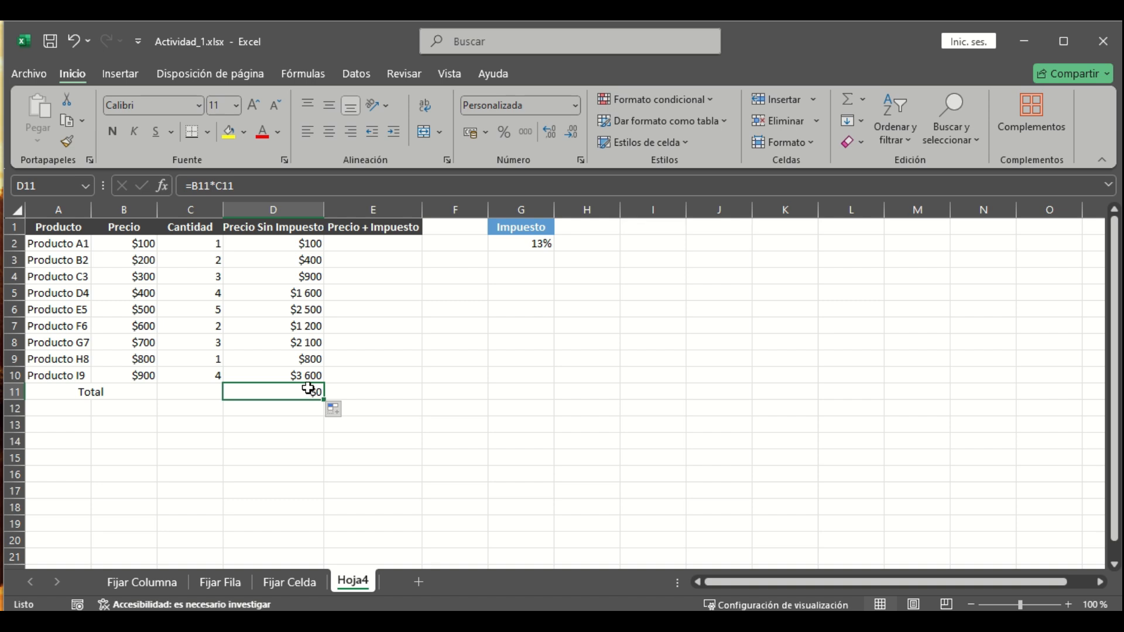
pyautogui.press('BackSpace')
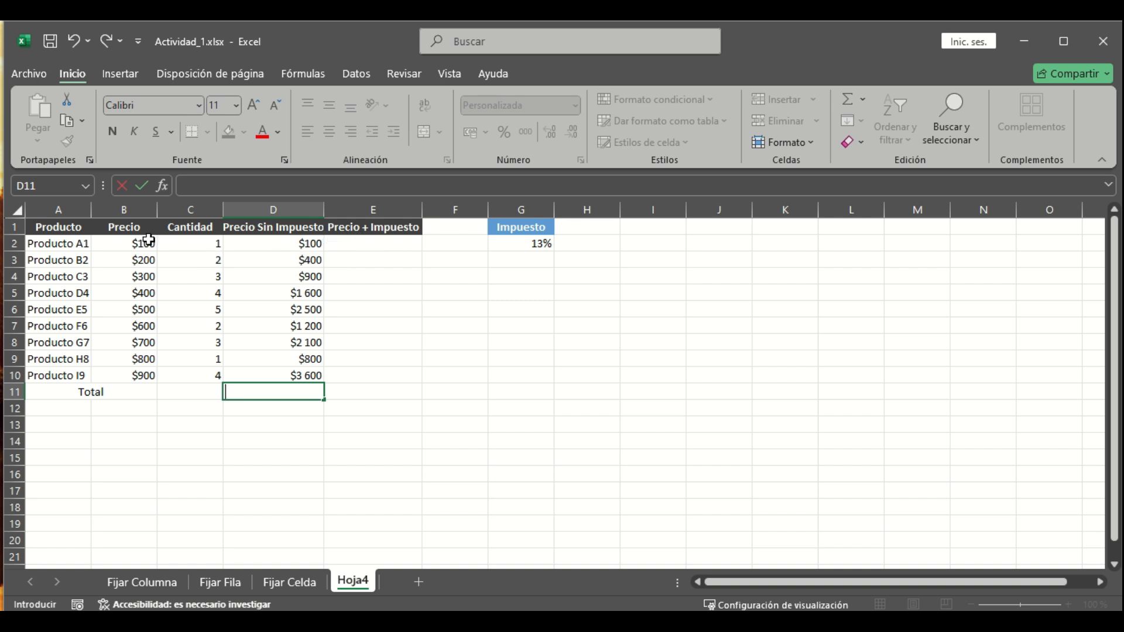
# Enter the formula =D2+(D2*G2) in E2 to add the Impuesto rate to the first product's price.
pyautogui.click(376, 240)
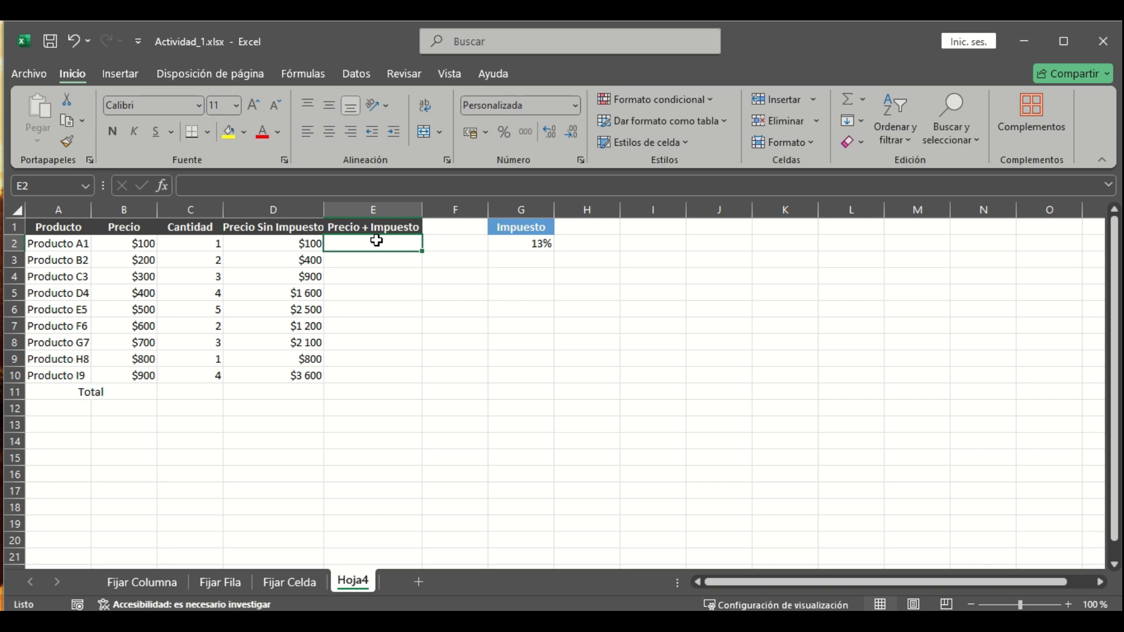
pyautogui.write('=')
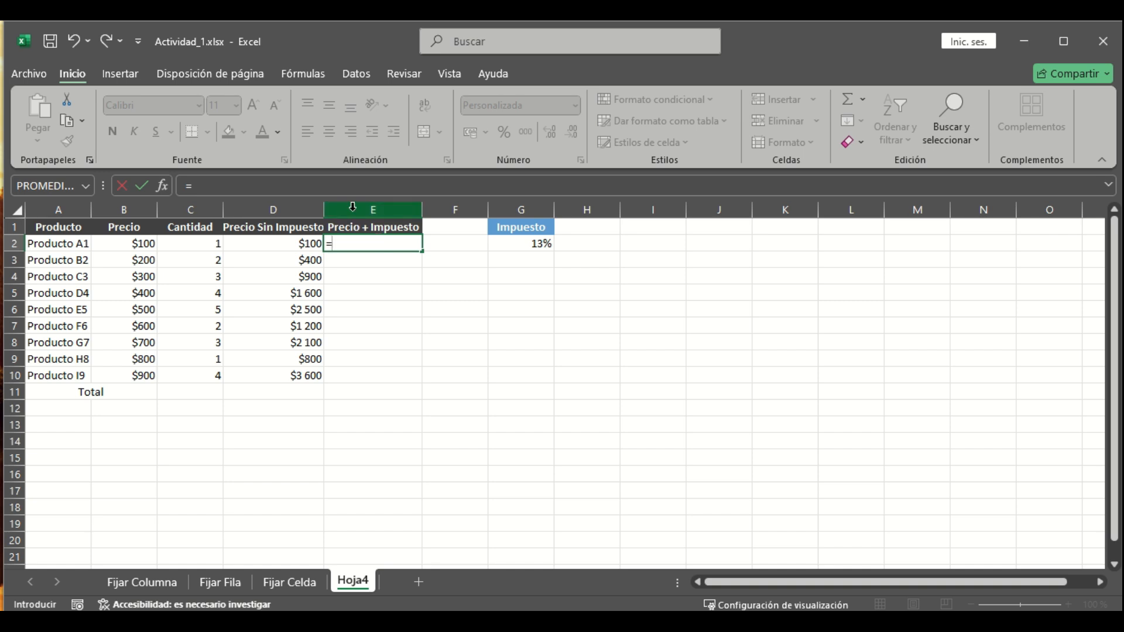
pyautogui.click(294, 243)
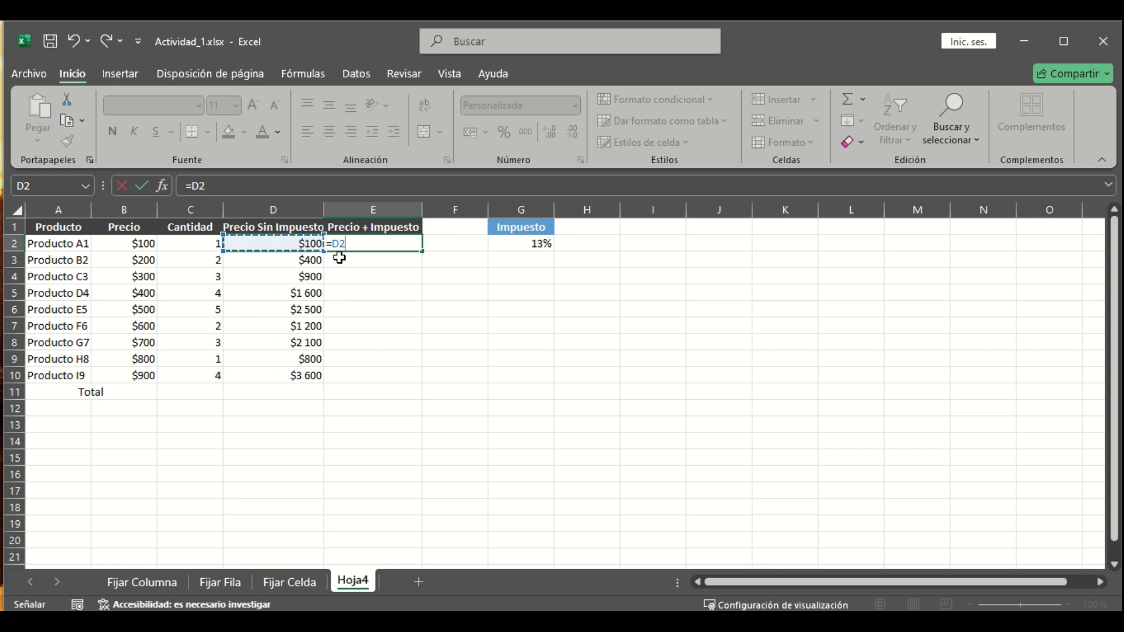
pyautogui.write('+')
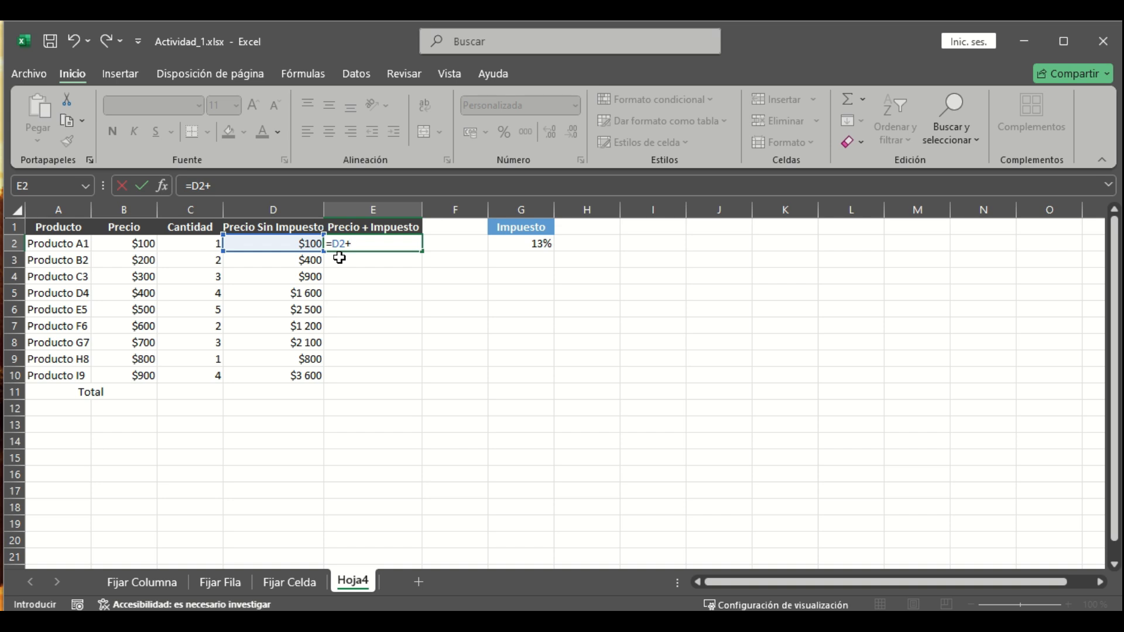
pyautogui.write('(')
pyautogui.click(293, 244)
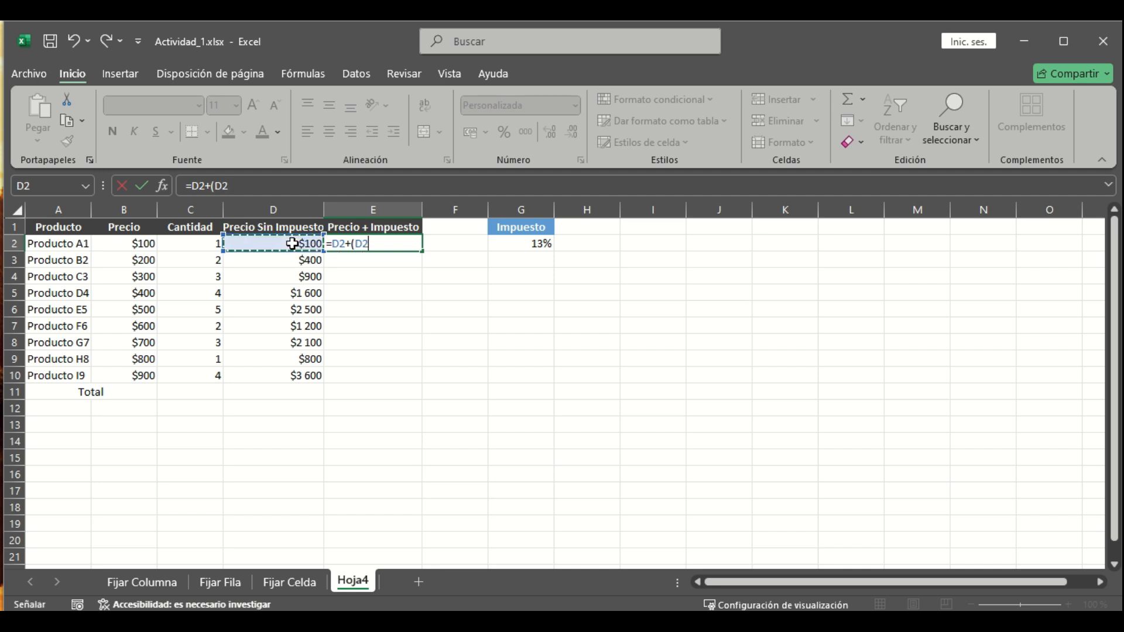
pyautogui.write('*')
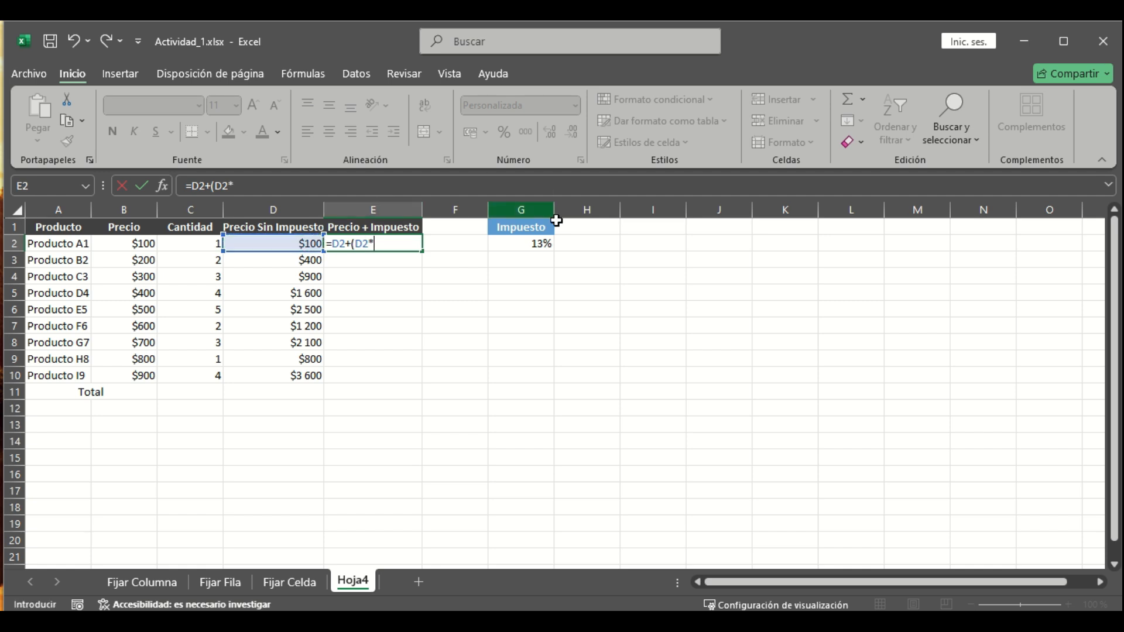
pyautogui.click(531, 245)
pyautogui.click(532, 245)
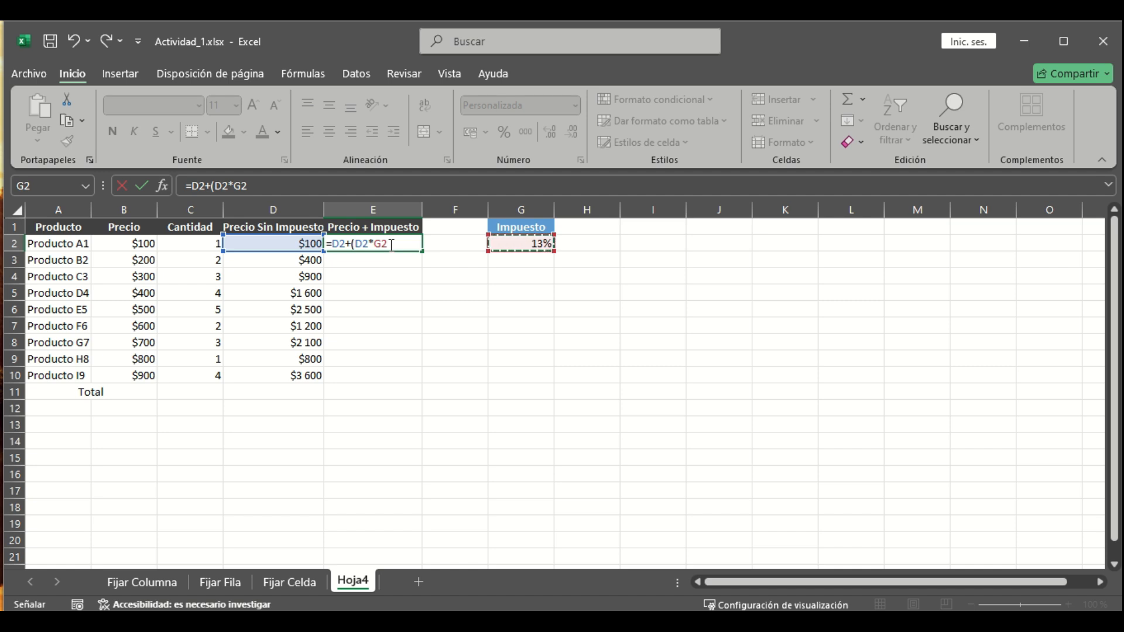
pyautogui.write(')')
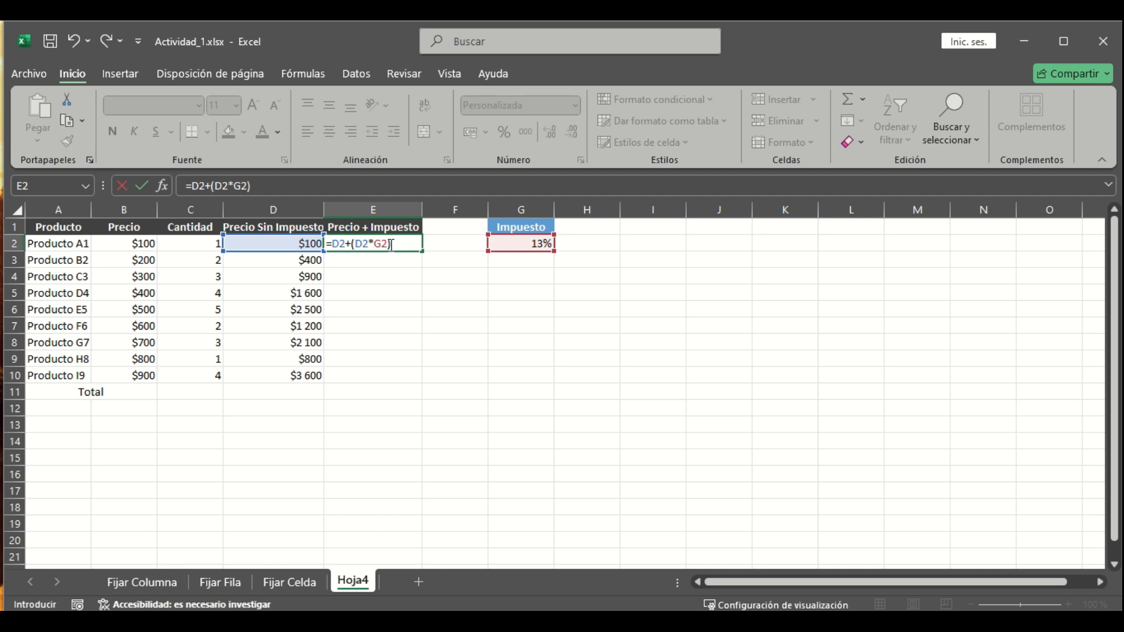
pyautogui.press('Return')
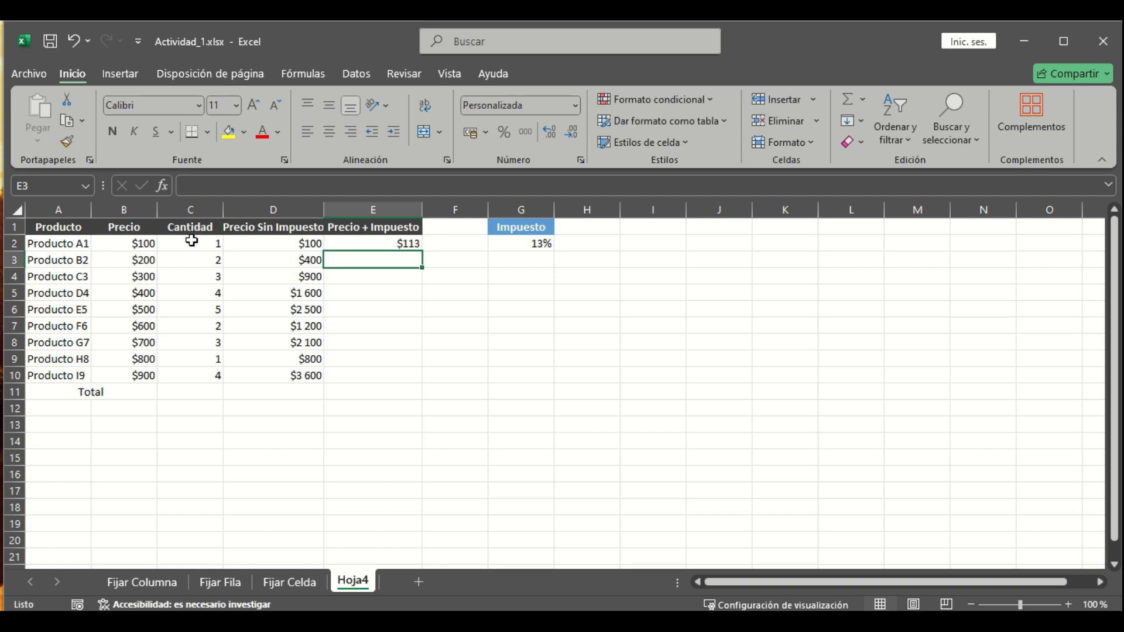
# Copy E2's formula down the Precio + Impuesto column to E11, and empty the Total row cell E11.
pyautogui.click(413, 237)
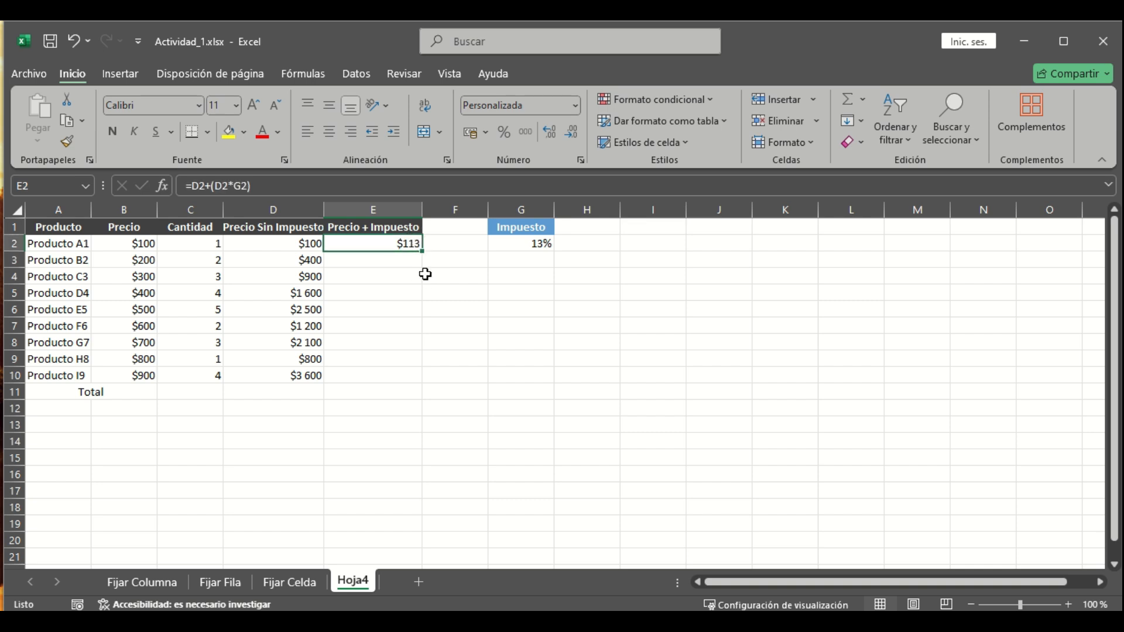
pyautogui.doubleClick(423, 253)
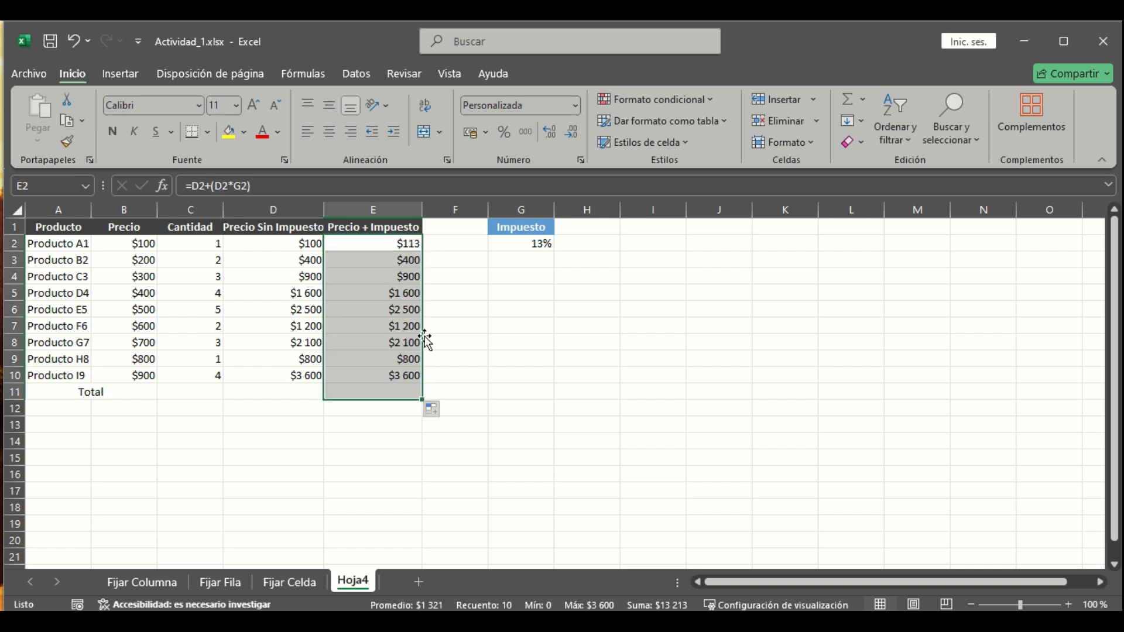
pyautogui.click(398, 391)
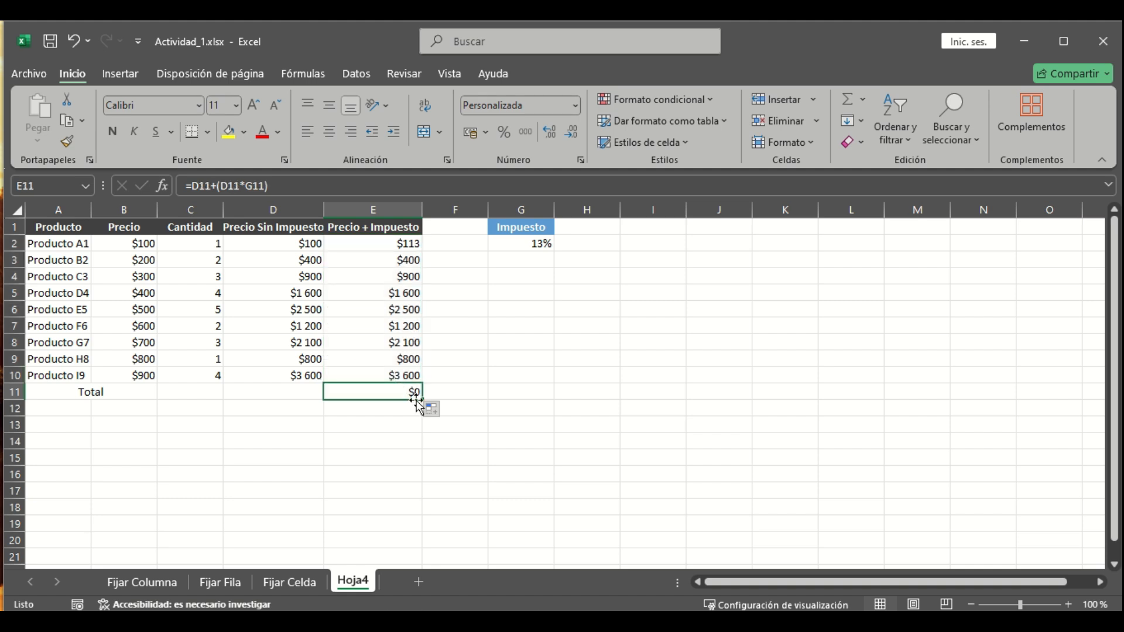
pyautogui.press('BackSpace')
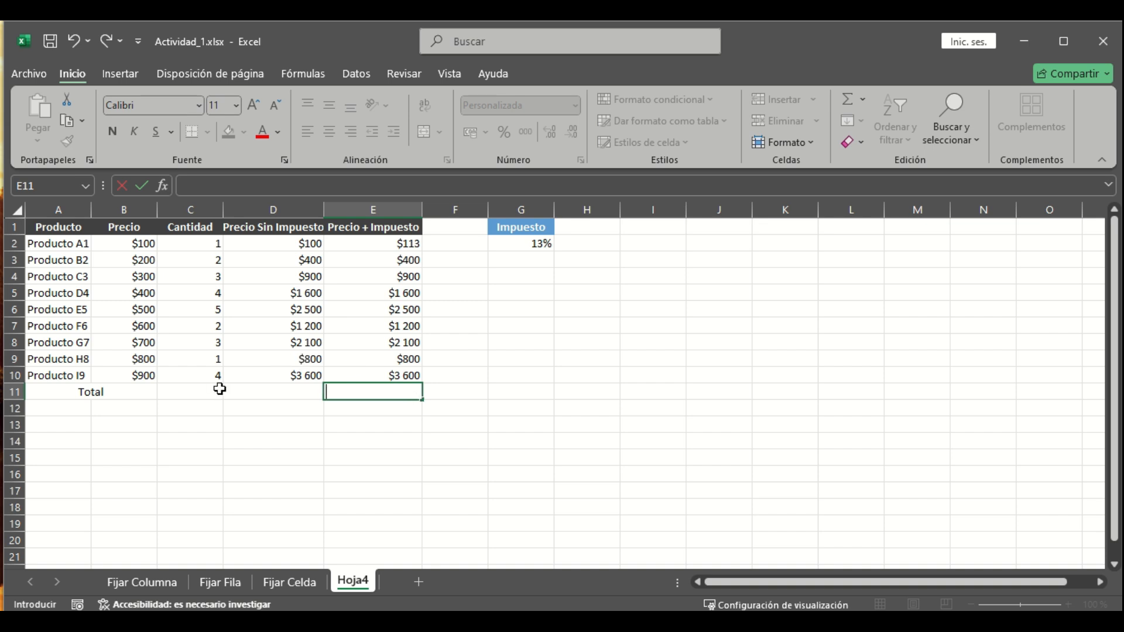
# Total the Cantidad column in C11 with an automatic sum, =SUMA(C2:C10).
pyautogui.click(85, 396)
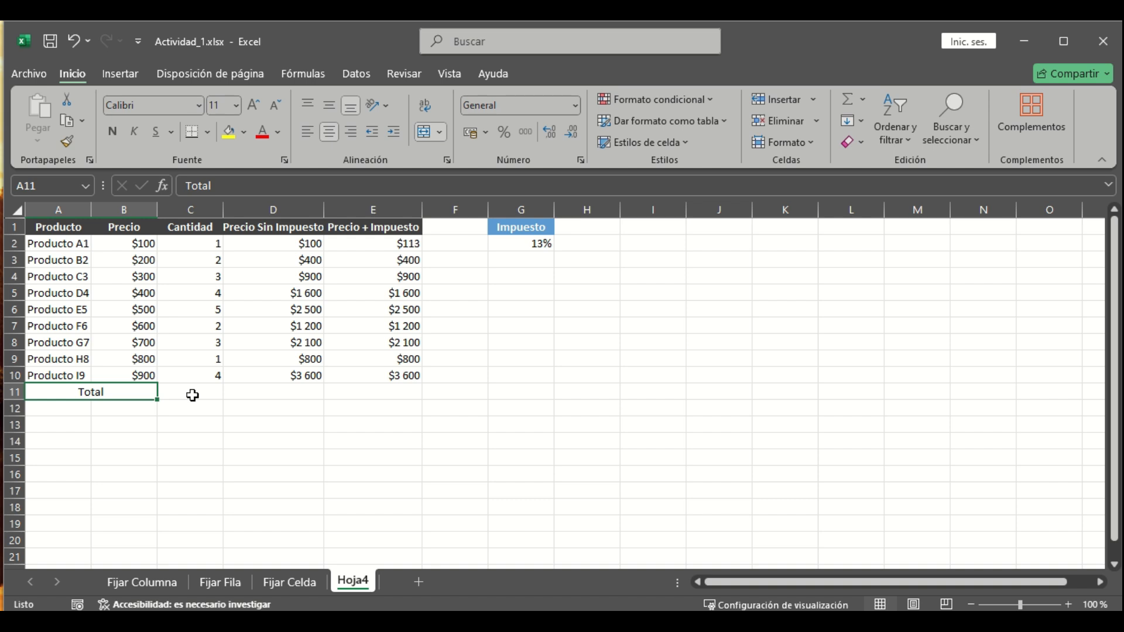
pyautogui.click(210, 391)
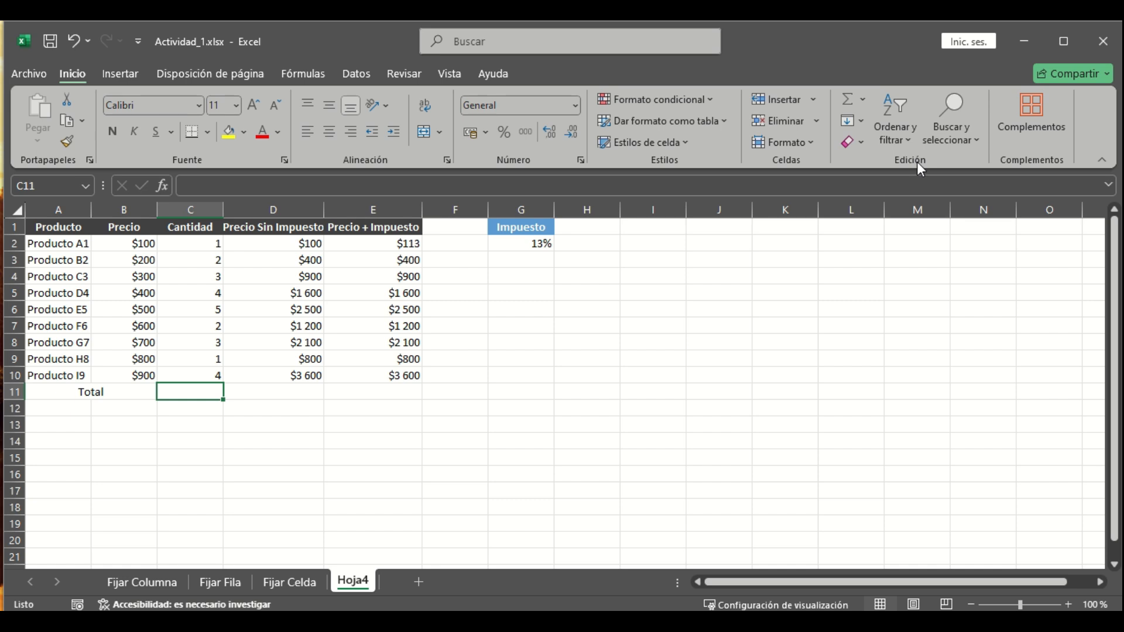
pyautogui.click(848, 100)
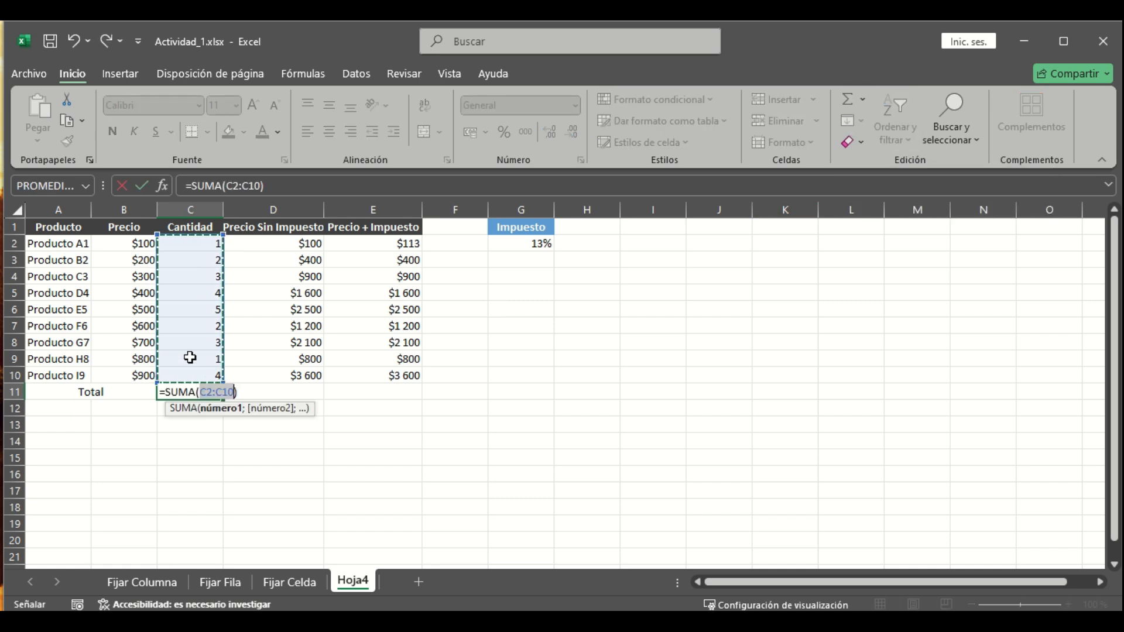
pyautogui.press('Return')
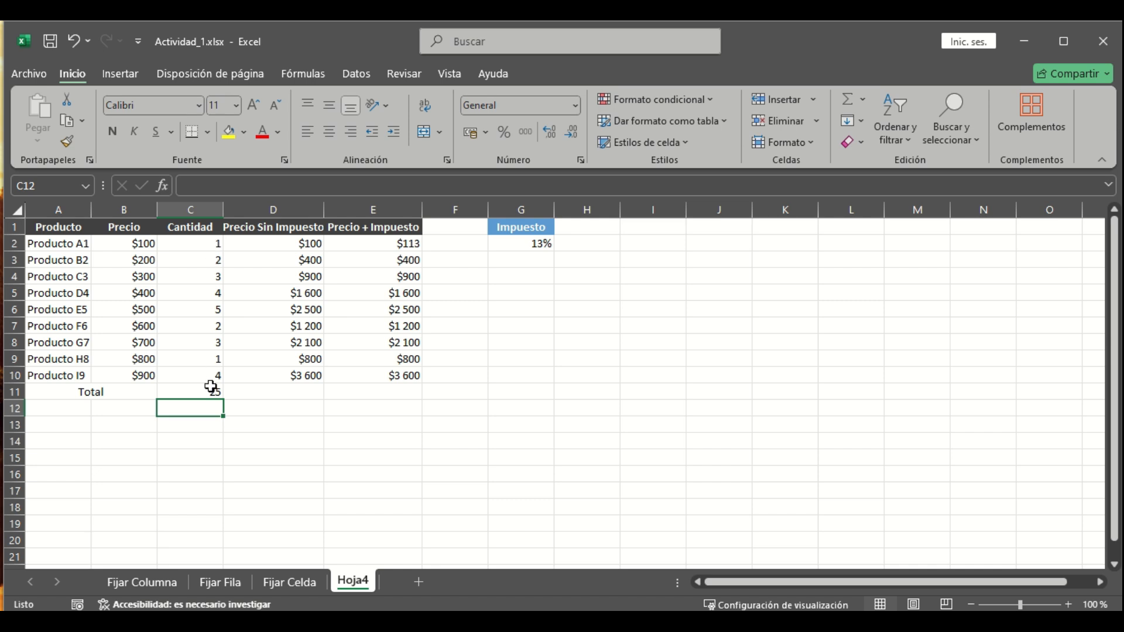
# Total the Precio Sin Impuesto column in D11 with the SUMA function over D2:D10.
pyautogui.click(287, 392)
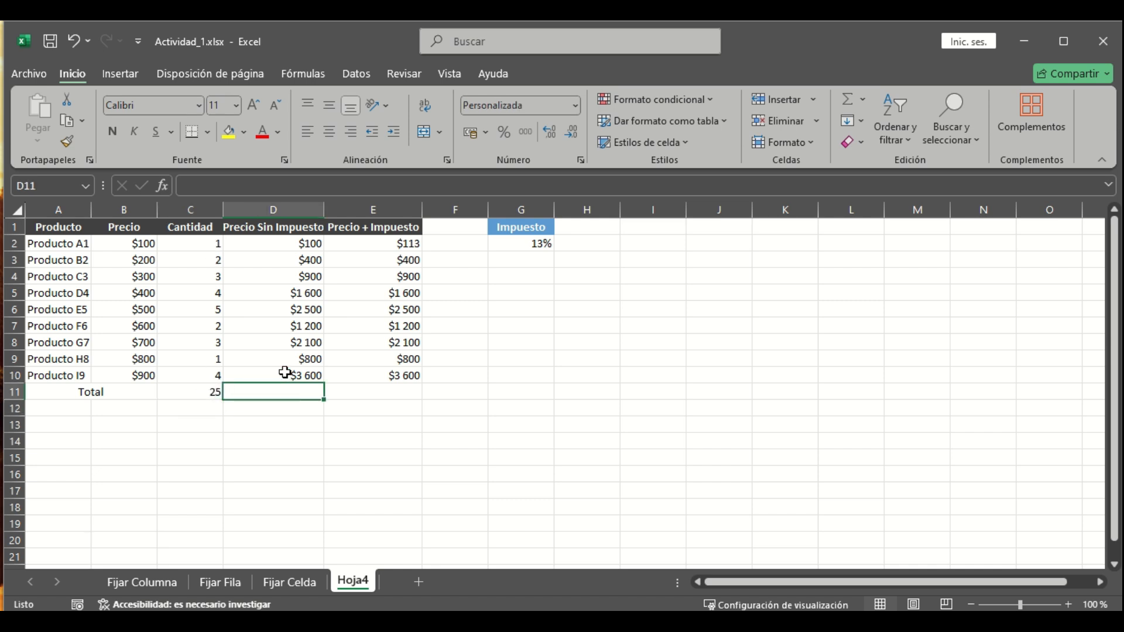
pyautogui.write('=')
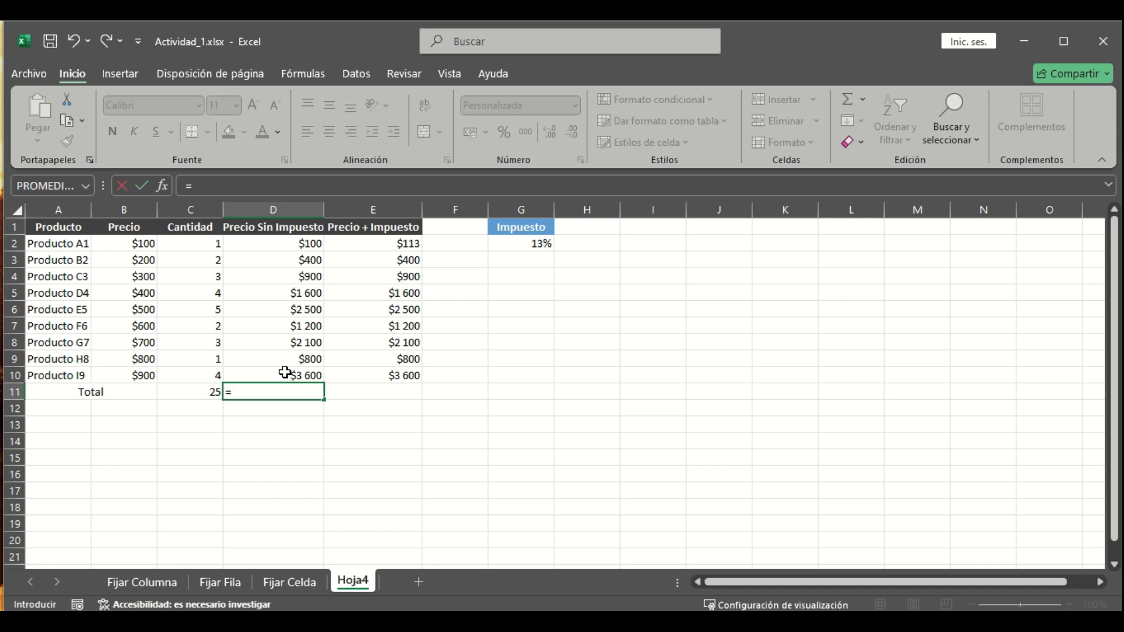
pyautogui.write('suma')
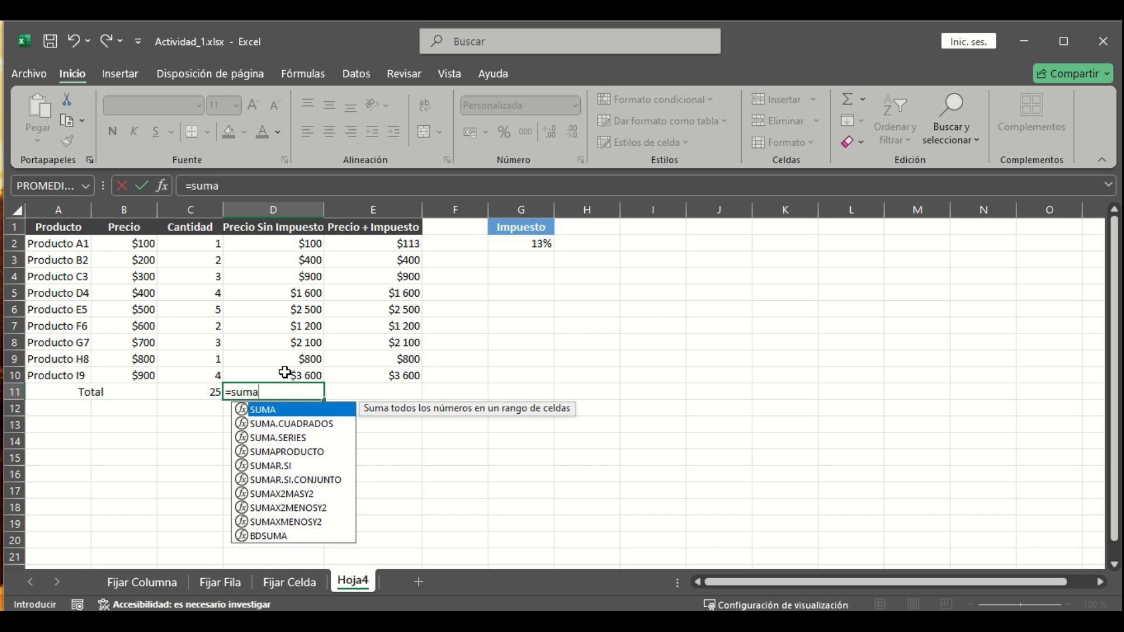
pyautogui.write('(')
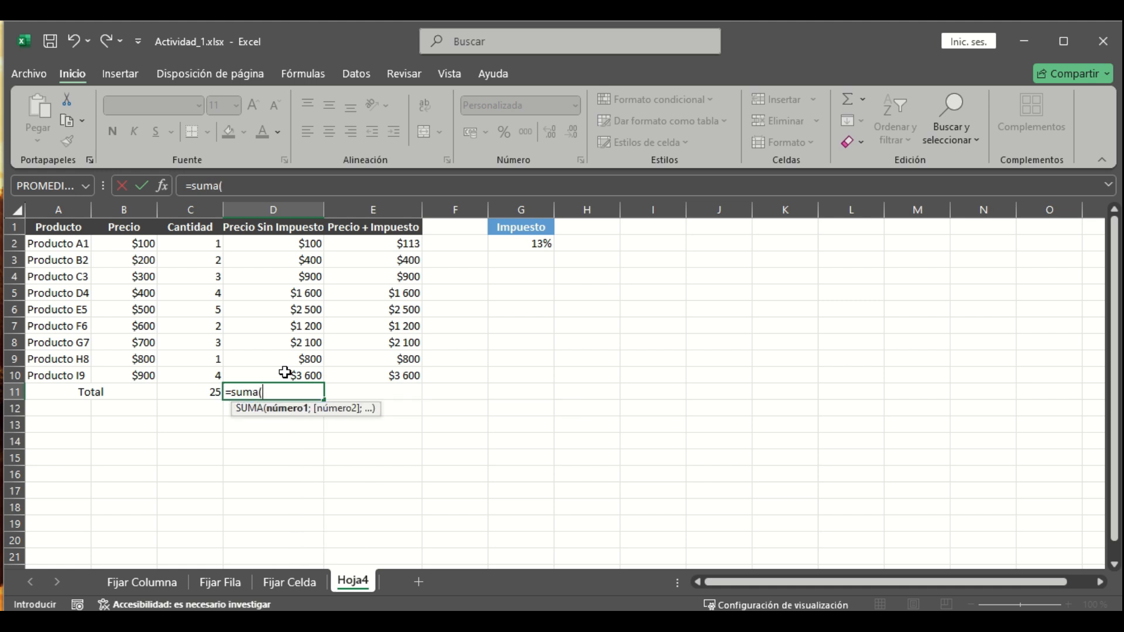
pyautogui.moveTo(269, 242); pyautogui.dragTo(286, 370)
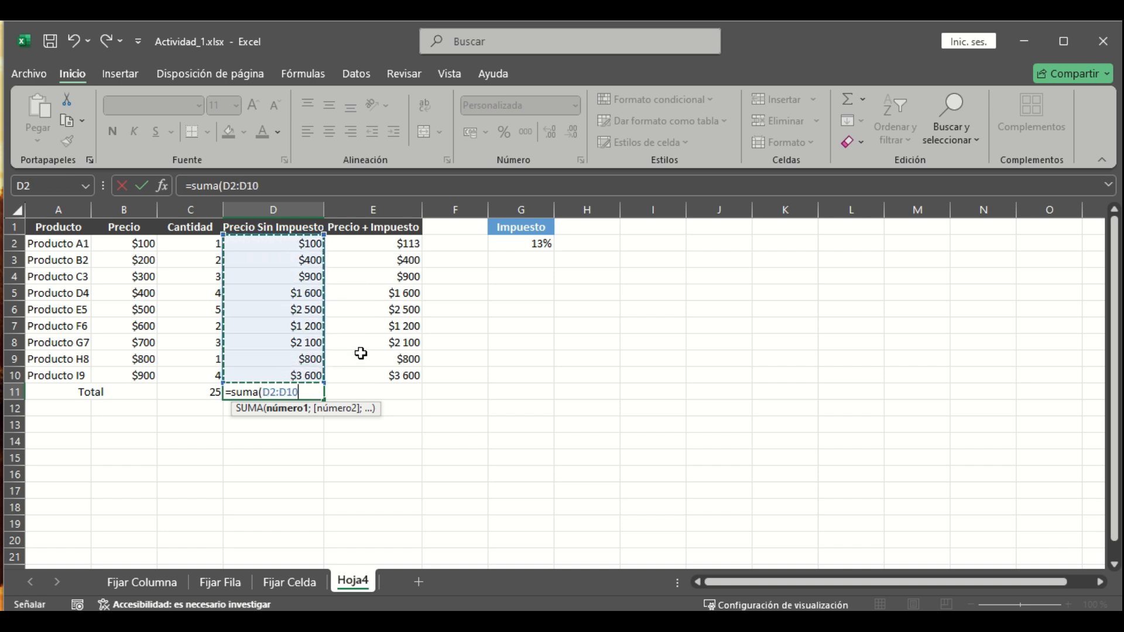
pyautogui.press('Return')
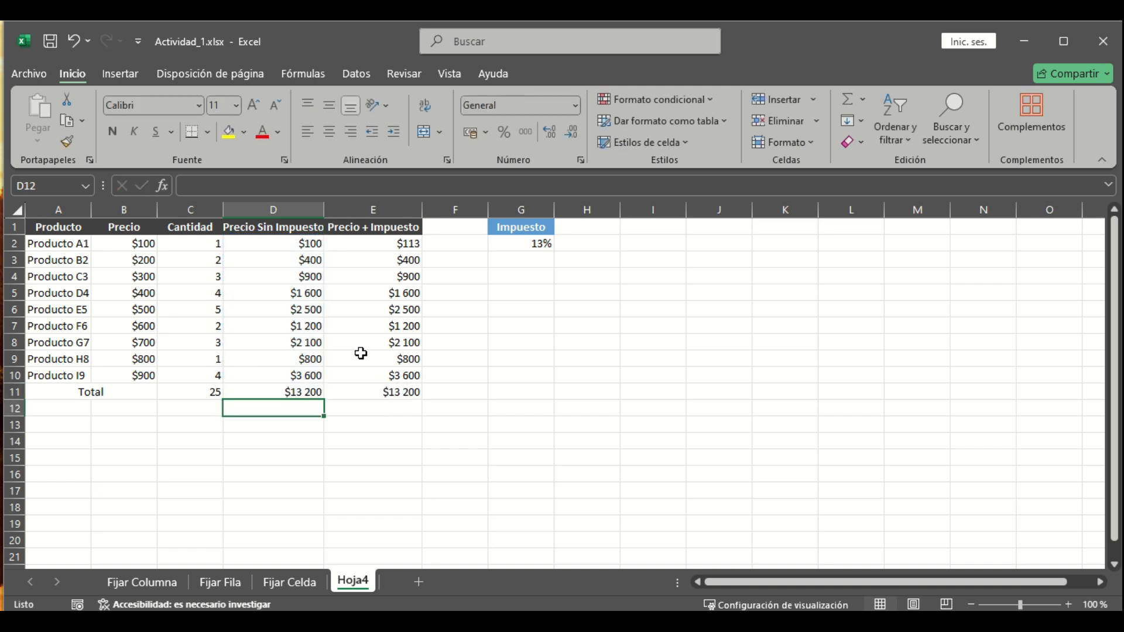
# Remove the copied tax formula from the Total row's Precio + Impuesto cell, E11, leaving it empty.
pyautogui.doubleClick(390, 393)
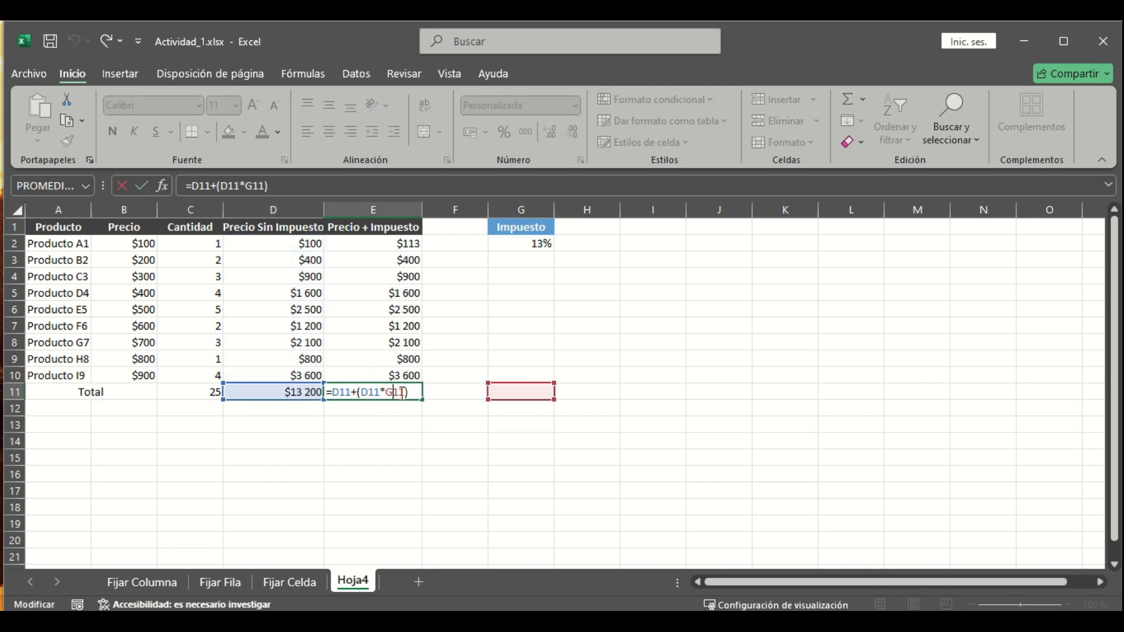
pyautogui.press('BackSpace')
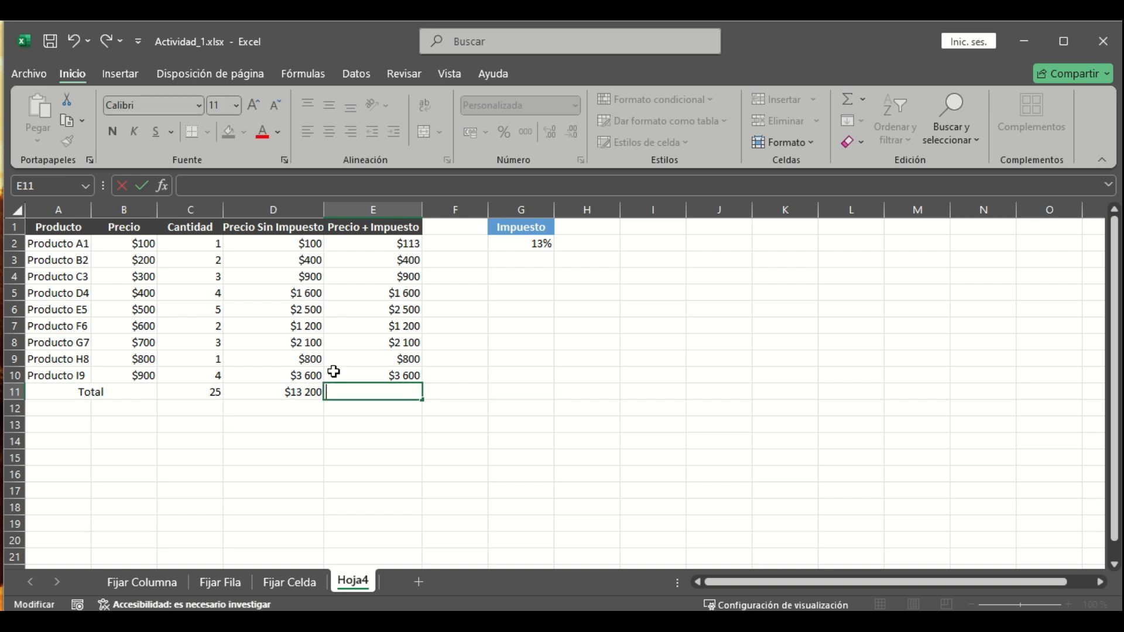
pyautogui.press('Return')
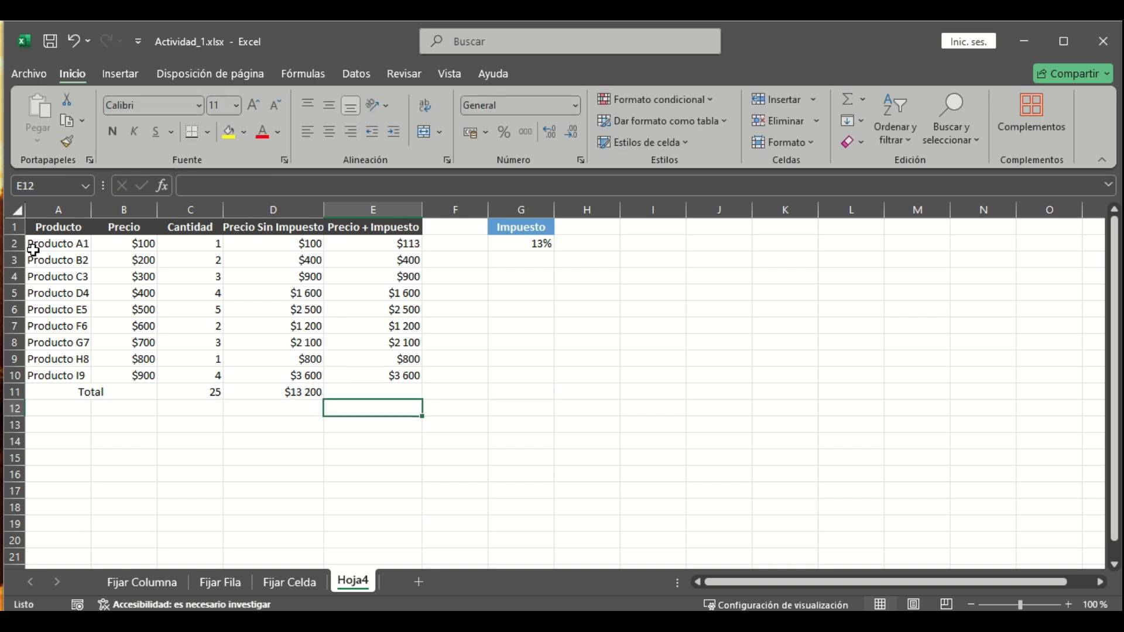
# Total the Precio + Impuesto column in E11 by inserting the SUMA function over E2:E10, and clear the cell again.
pyautogui.click(374, 389)
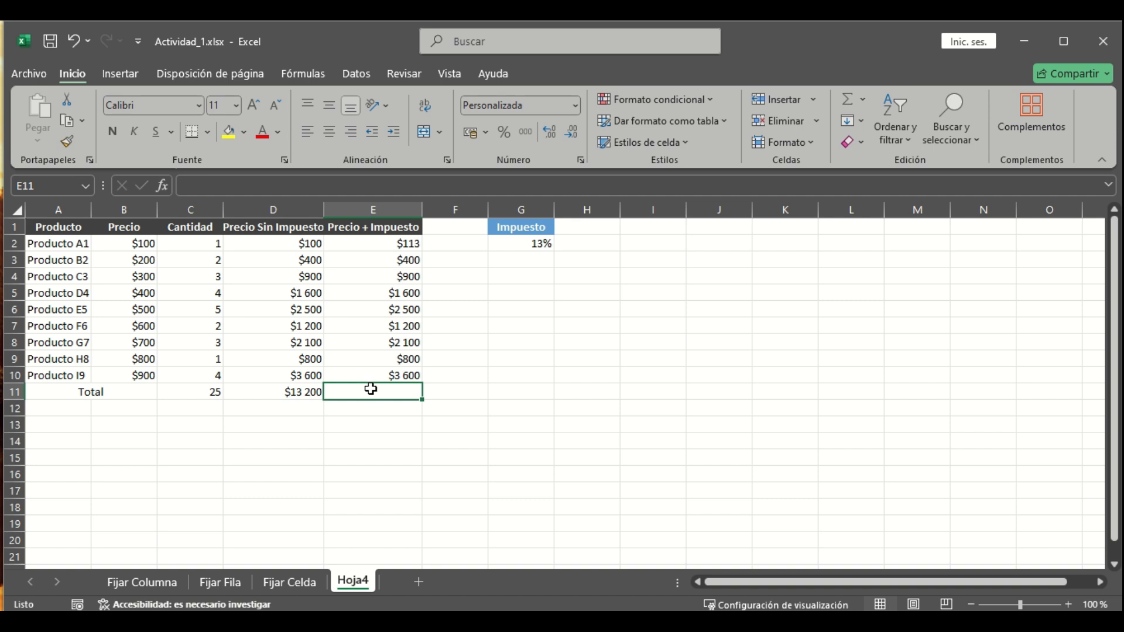
pyautogui.click(160, 184)
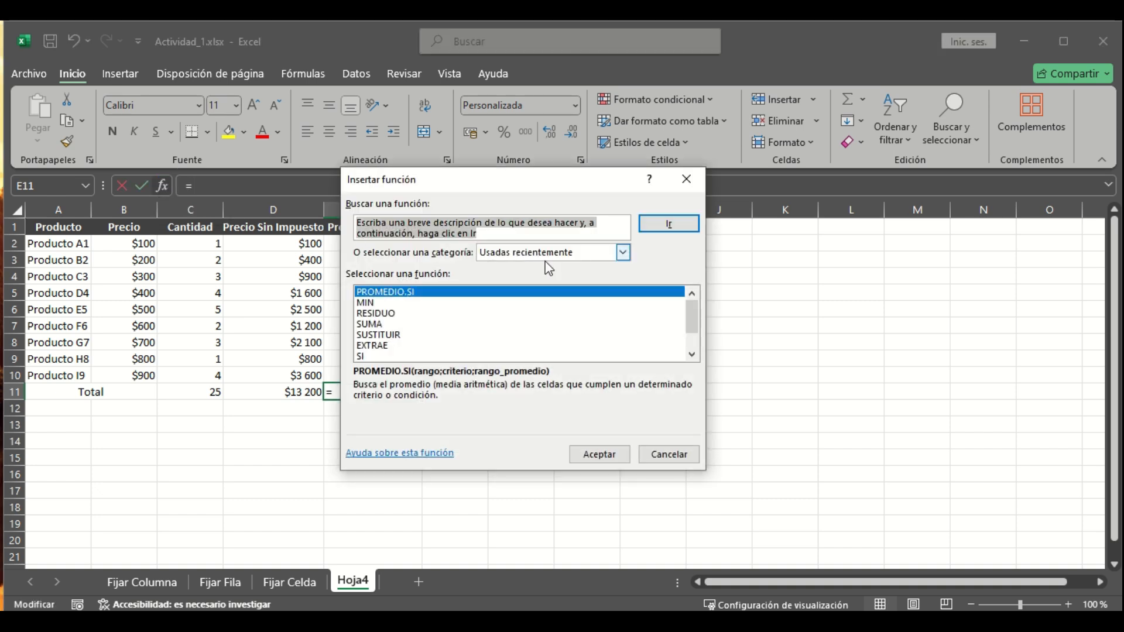
pyautogui.click(372, 323)
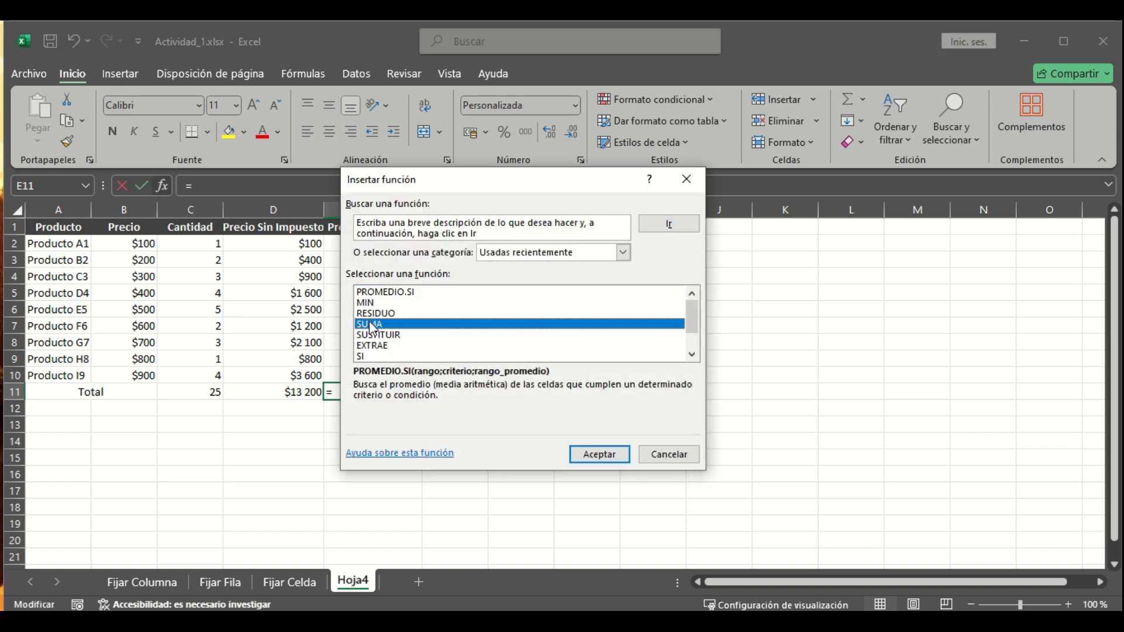
pyautogui.click(598, 458)
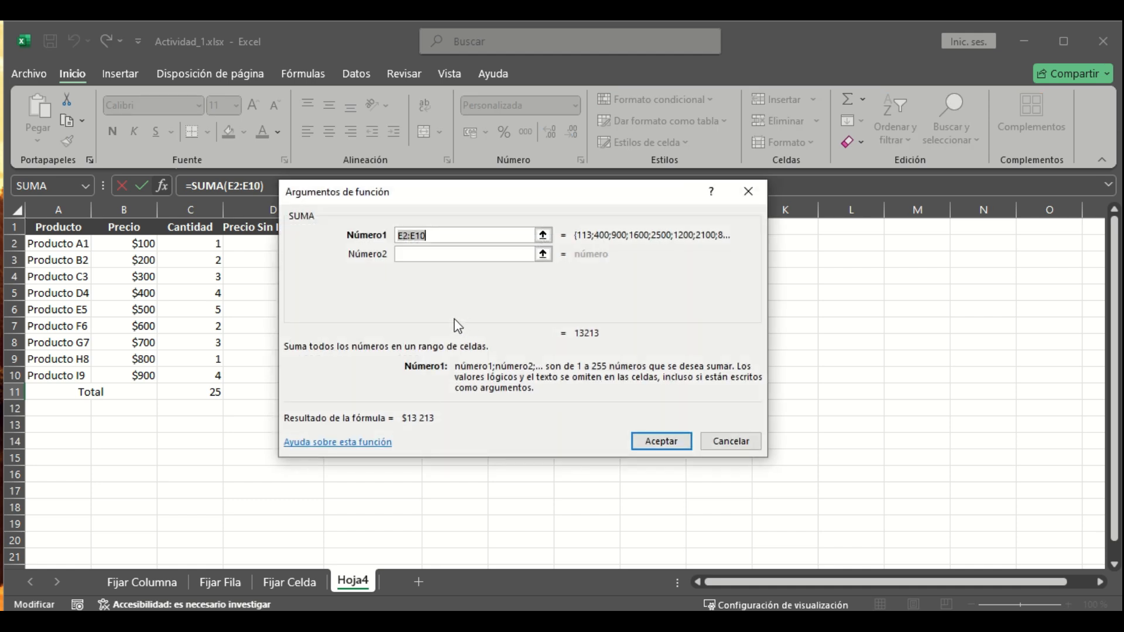
pyautogui.moveTo(434, 197); pyautogui.dragTo(698, 203)
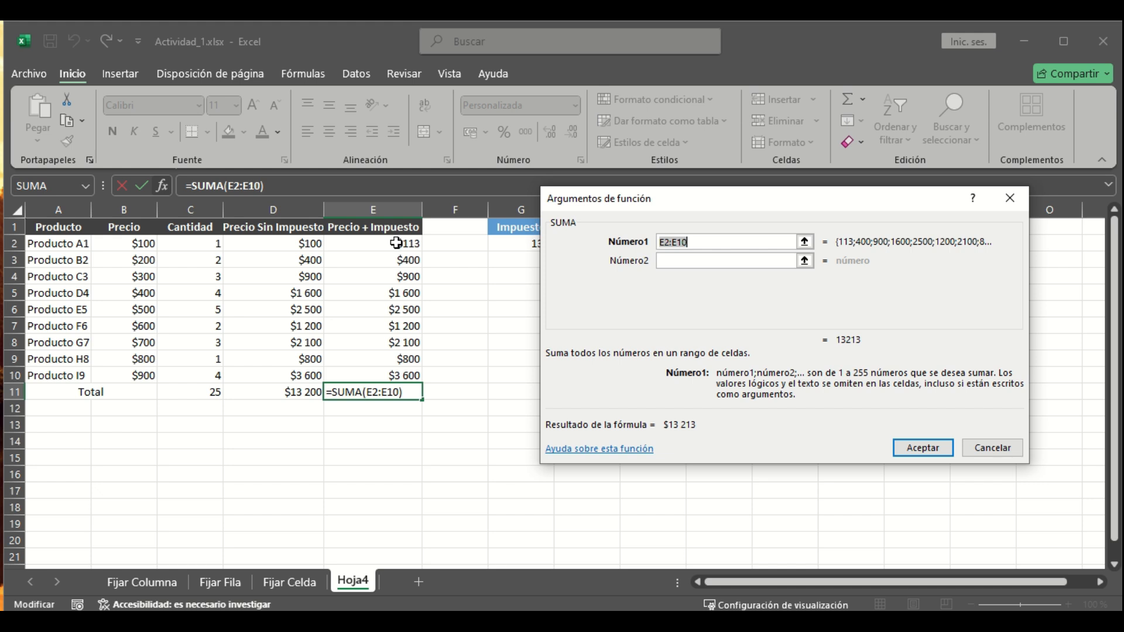
pyautogui.click(927, 454)
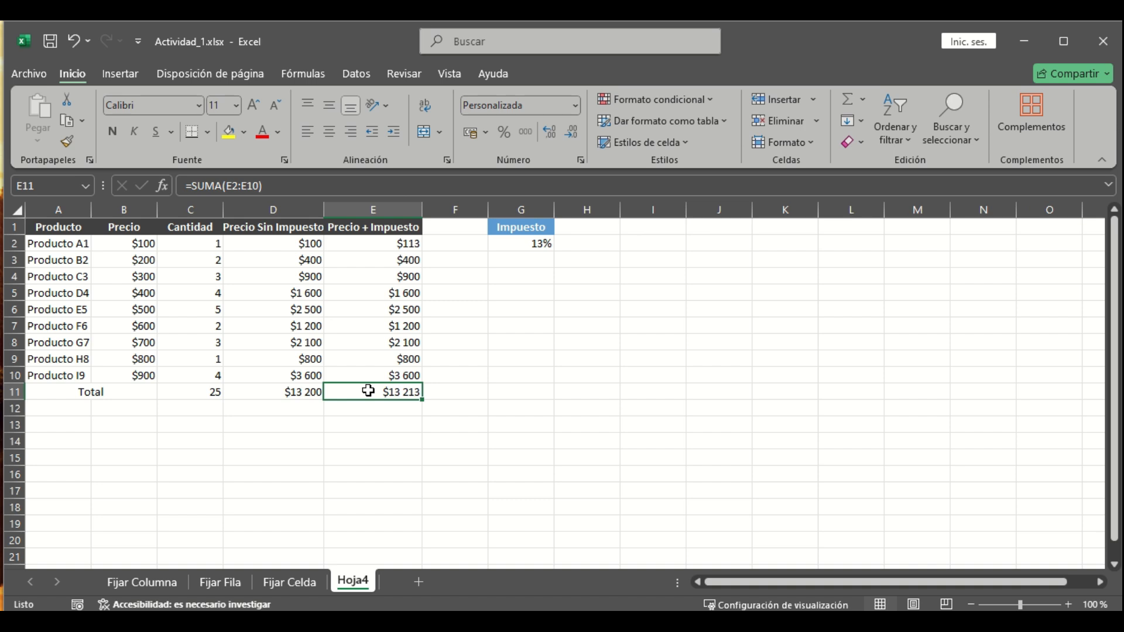
pyautogui.press('Delete')
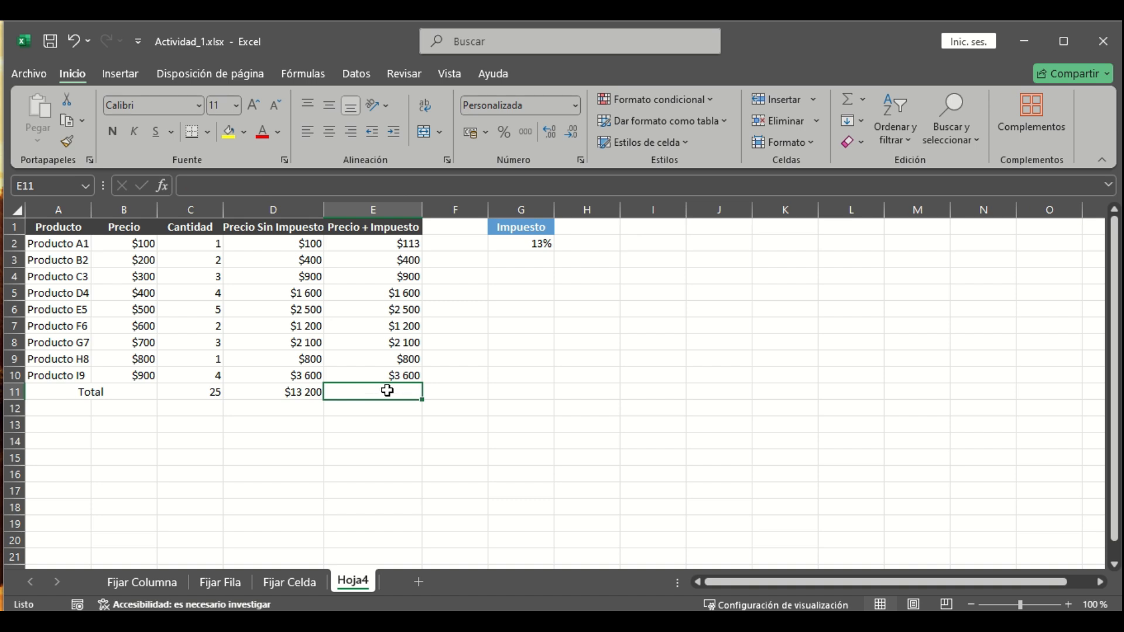
# Write the formula =SUMA(E2:E10) directly in E11 to total the Precio + Impuesto column.
pyautogui.click(395, 377)
pyautogui.click(395, 389)
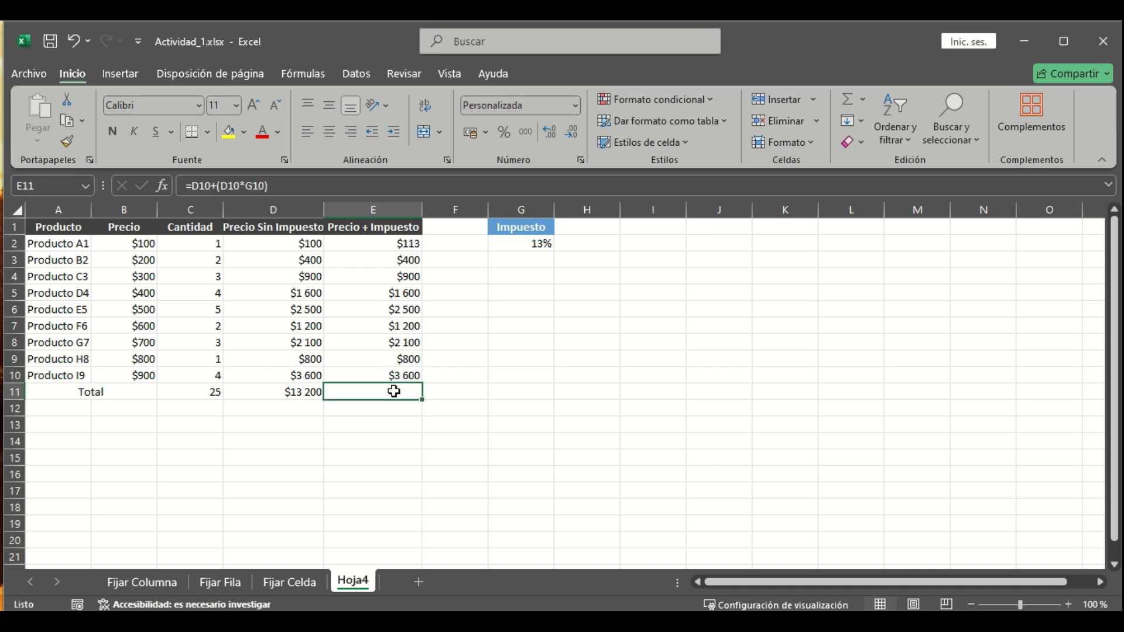
pyautogui.write('=S')
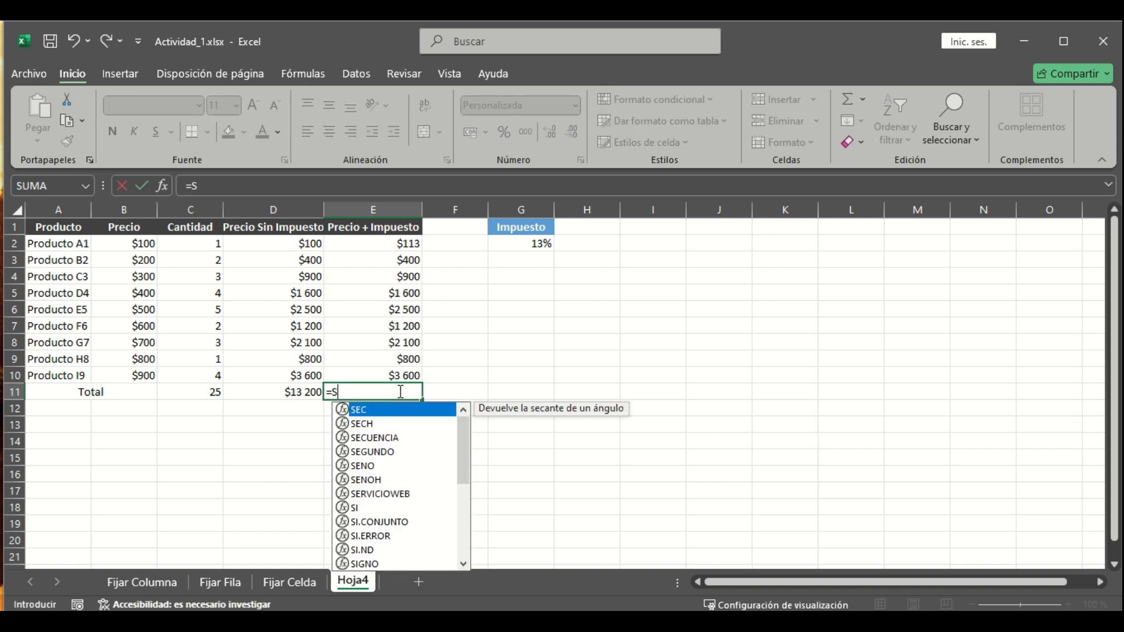
pyautogui.write('u')
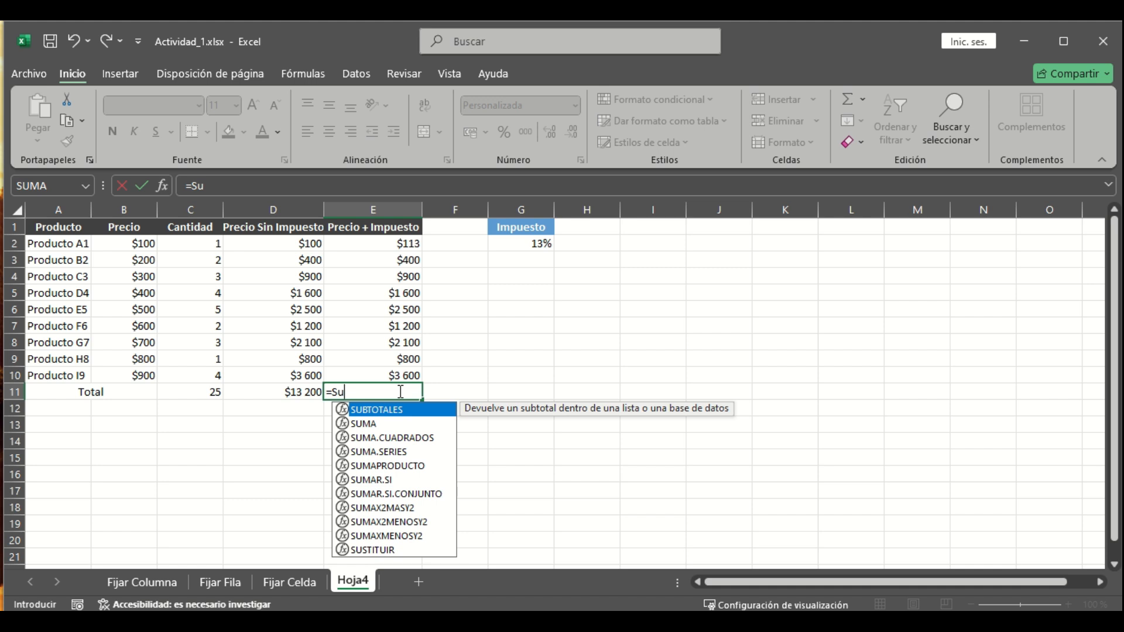
pyautogui.write('m')
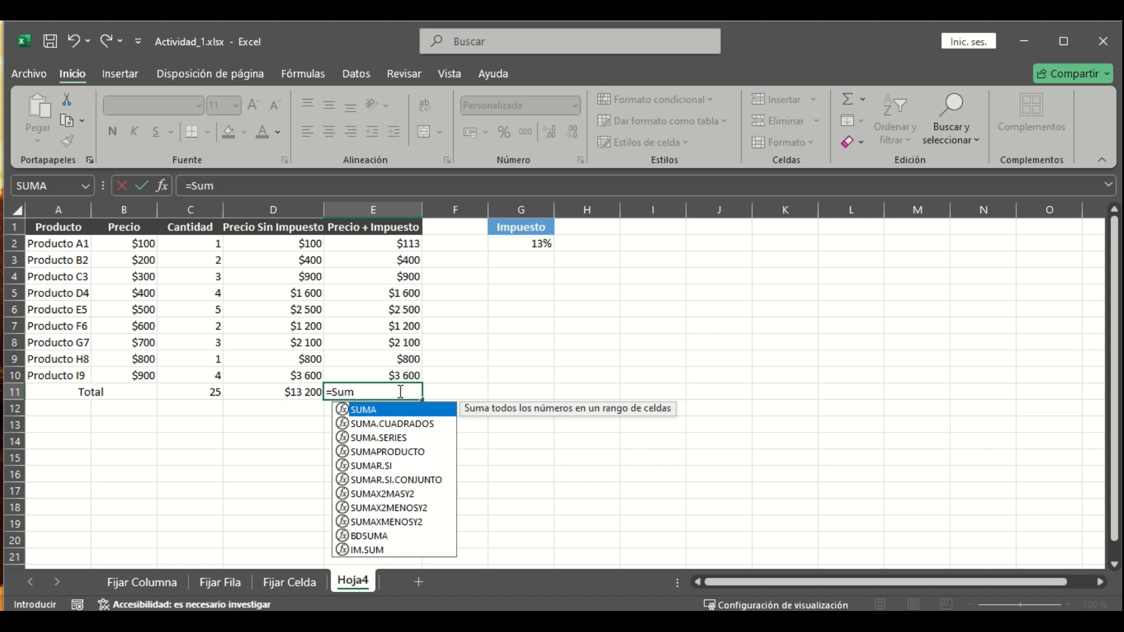
pyautogui.doubleClick(369, 410)
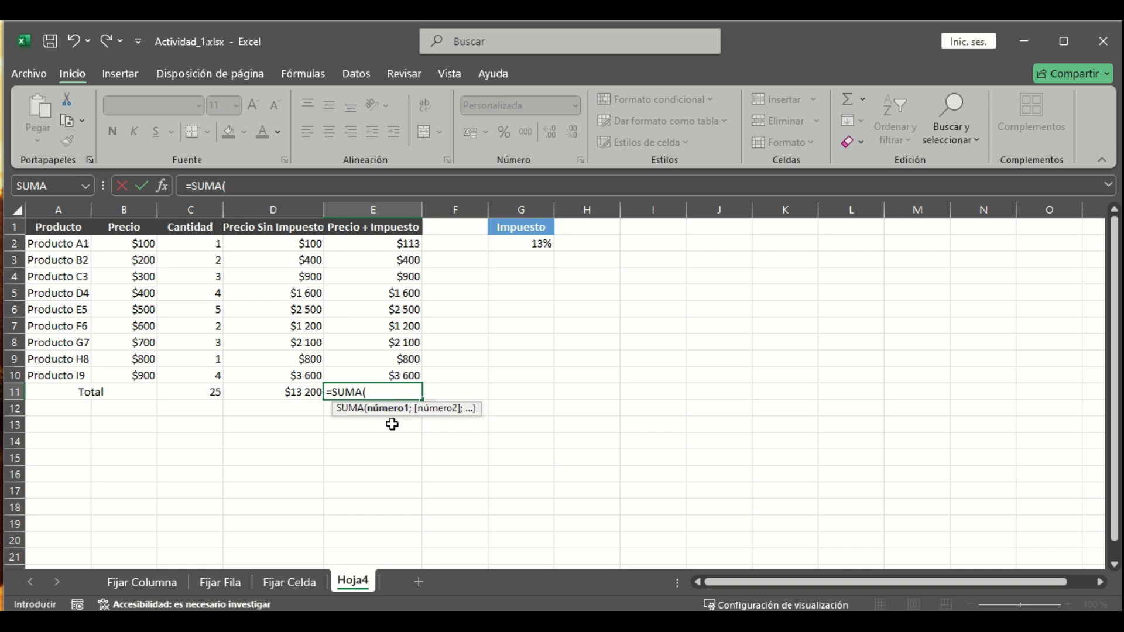
pyautogui.moveTo(376, 244); pyautogui.dragTo(377, 370)
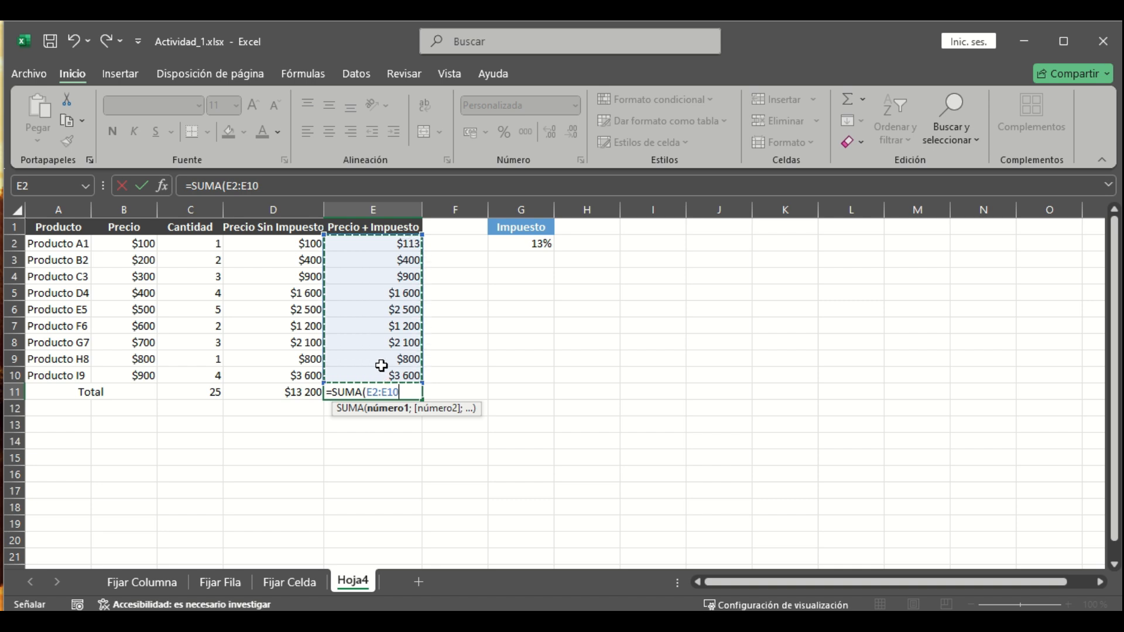
pyautogui.press('Return')
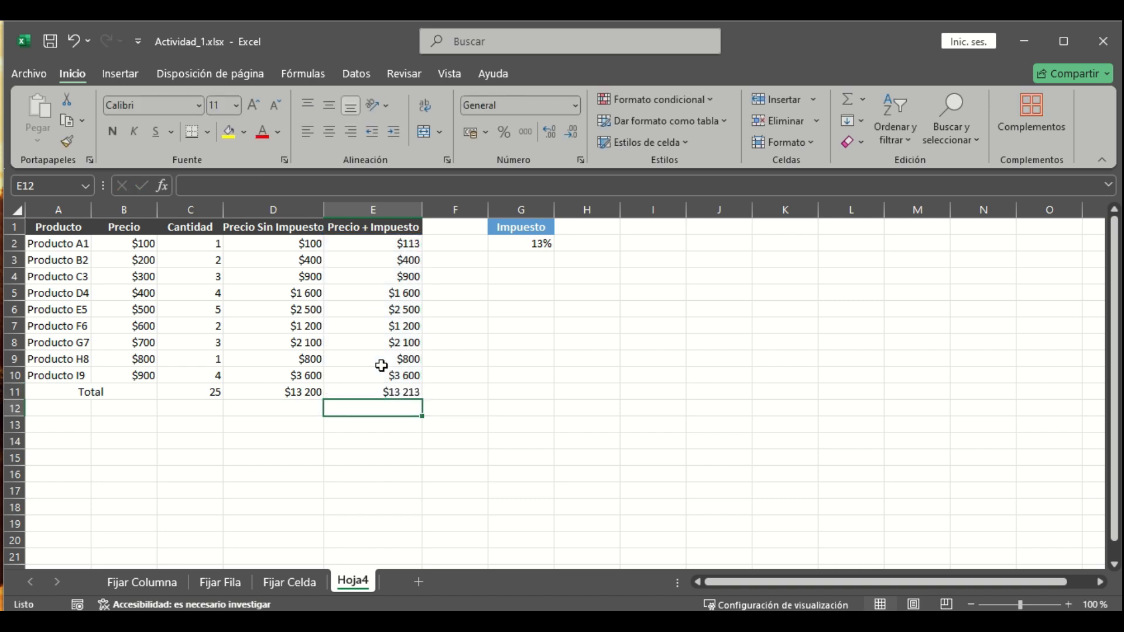